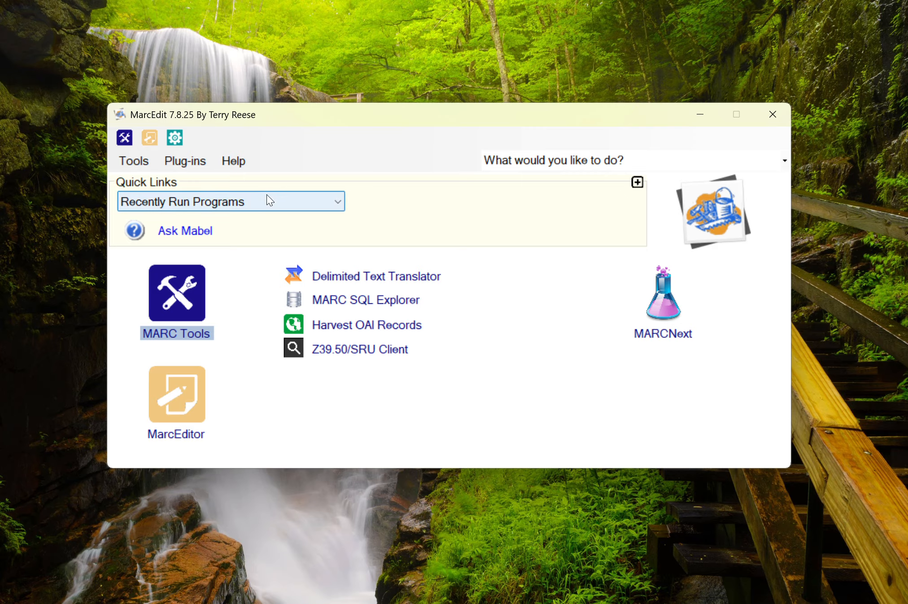
- Review the available and third-party plugins in the Plugin Manager, leaving the selection as it is
{"action": "left_click", "coordinate": [201, 163]}
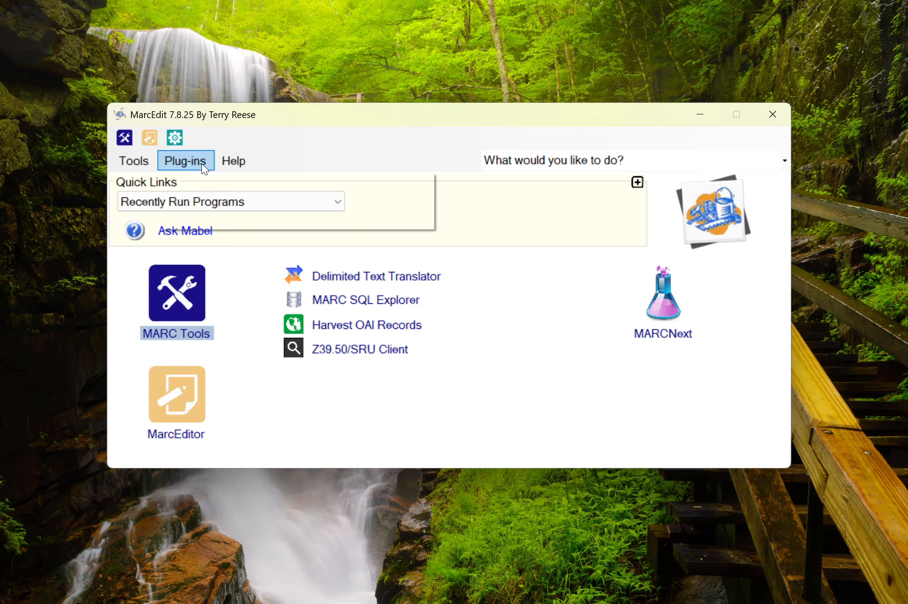
{"action": "left_click", "coordinate": [204, 178]}
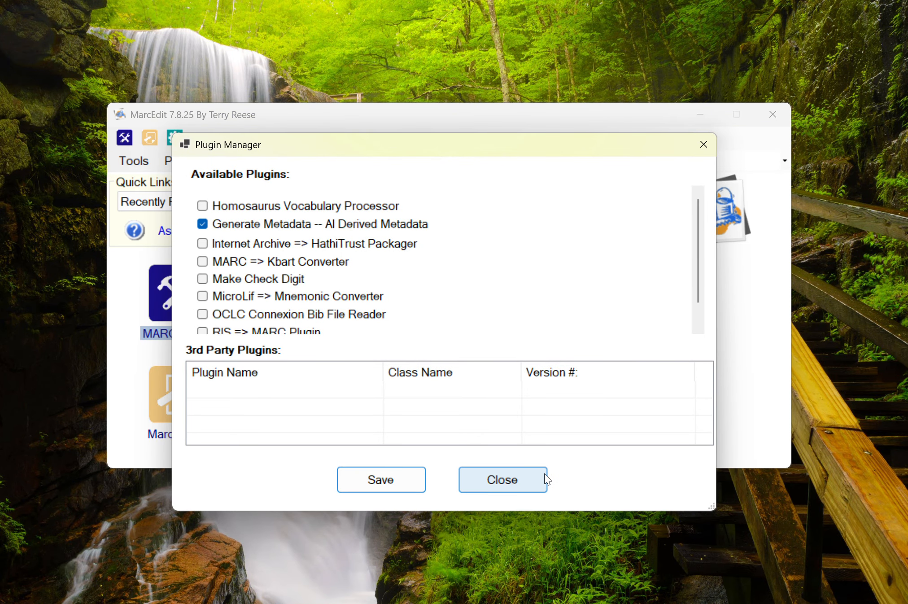
{"action": "left_click", "coordinate": [529, 479]}
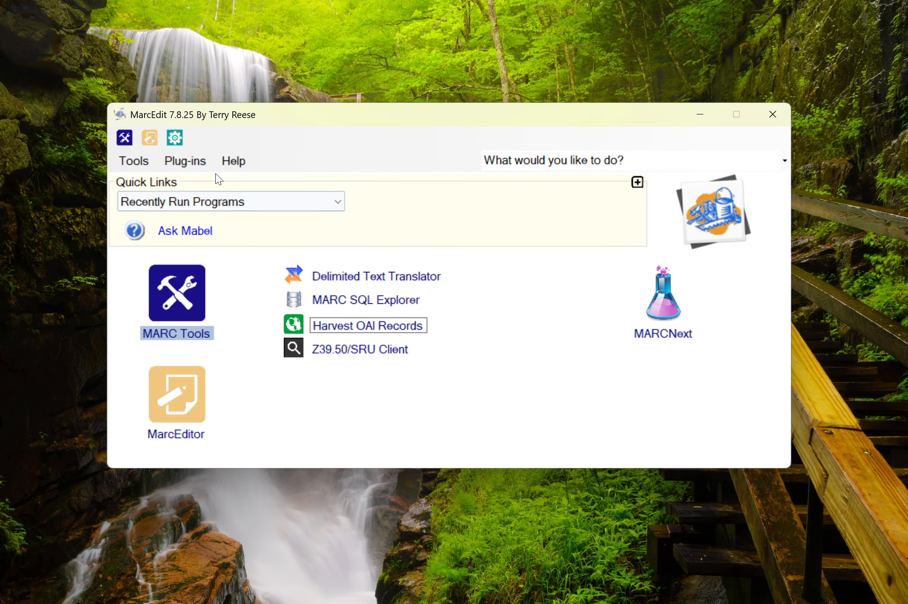
- Launch the Generate Metadata -- AI Derived Metadata plugin and reposition its window over the main window
{"action": "left_click", "coordinate": [191, 162]}
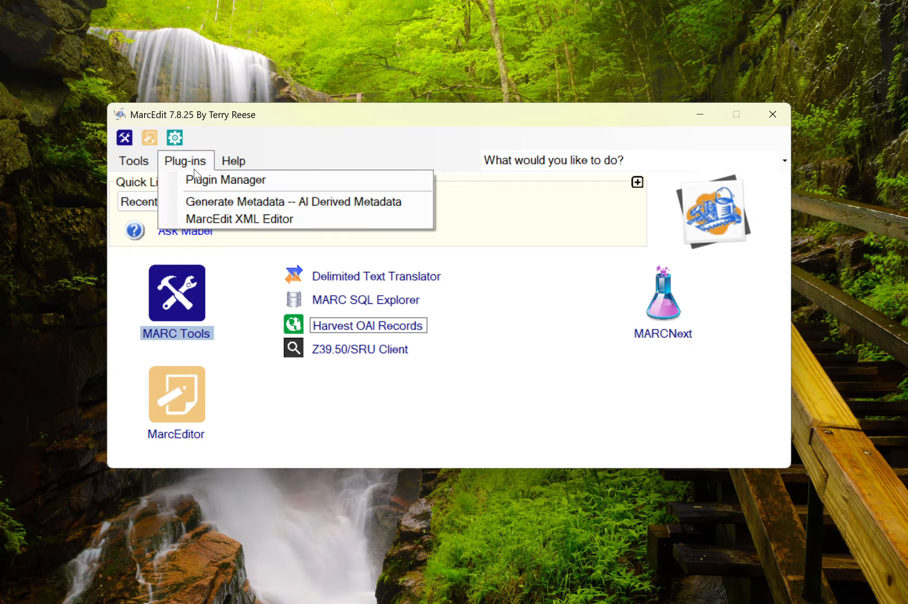
{"action": "left_click", "coordinate": [205, 200]}
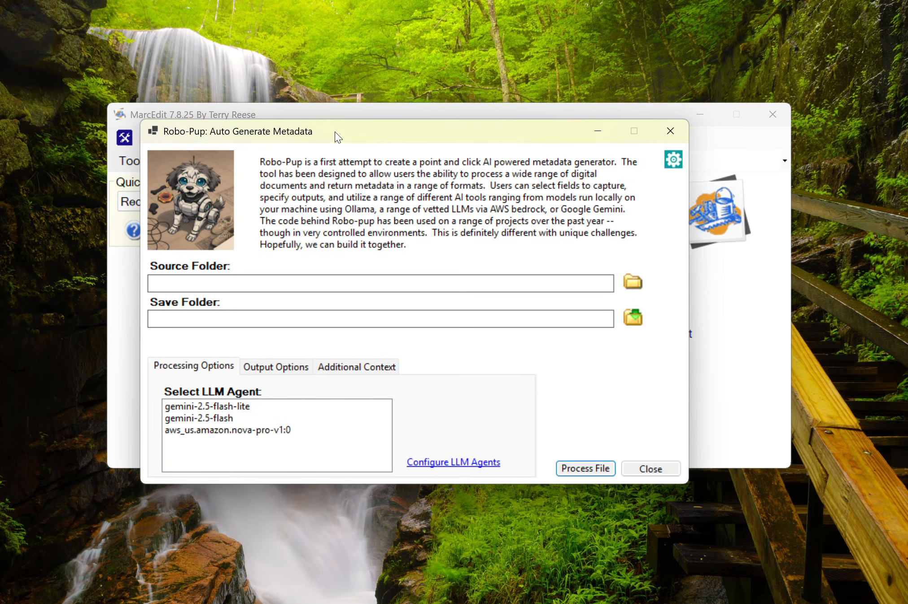
{"action": "left_click_drag", "start_coordinate": [338, 135], "coordinate": [389, 89]}
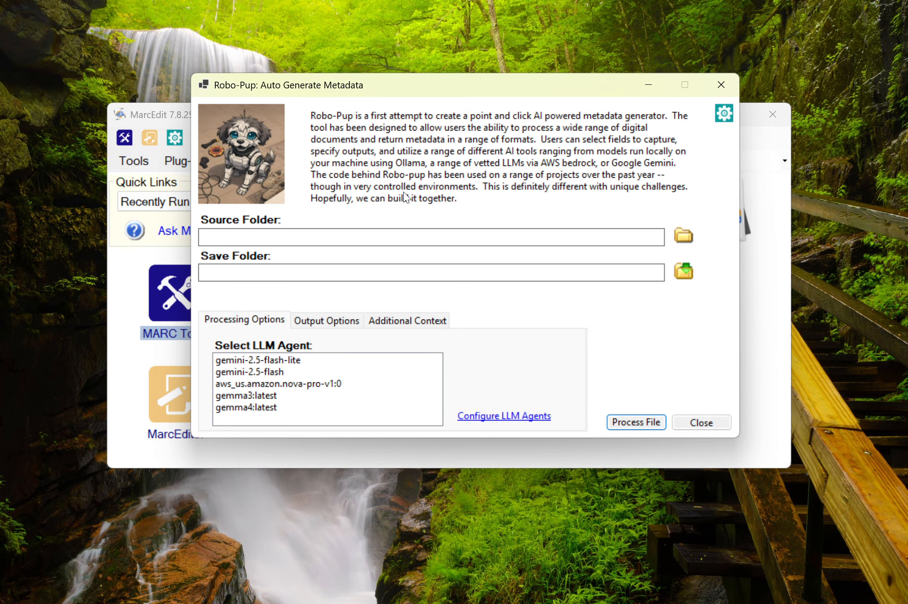
- From the LLM agent settings, visit the Ollama install site, look through its models page, and close the browser
{"action": "left_click", "coordinate": [515, 417]}
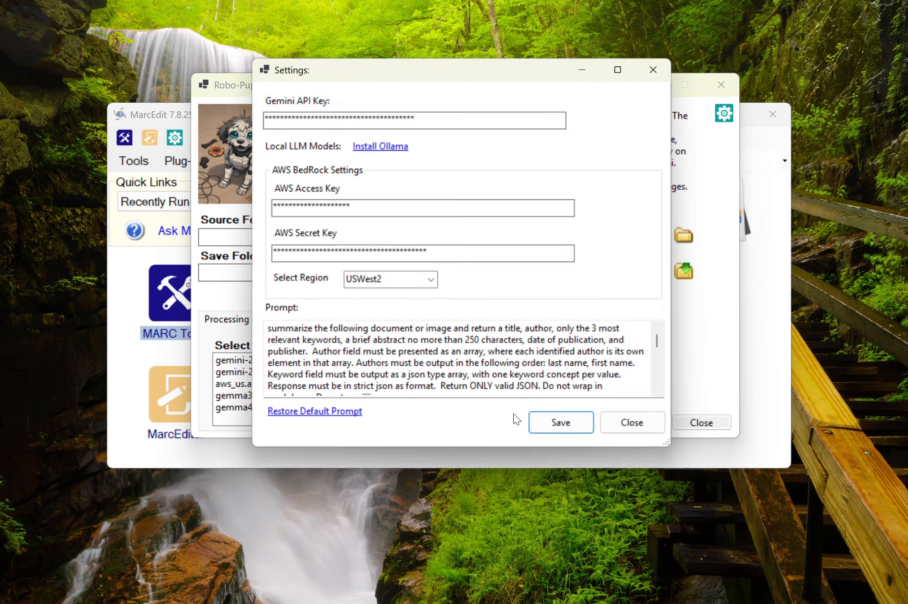
{"action": "left_click", "coordinate": [381, 147]}
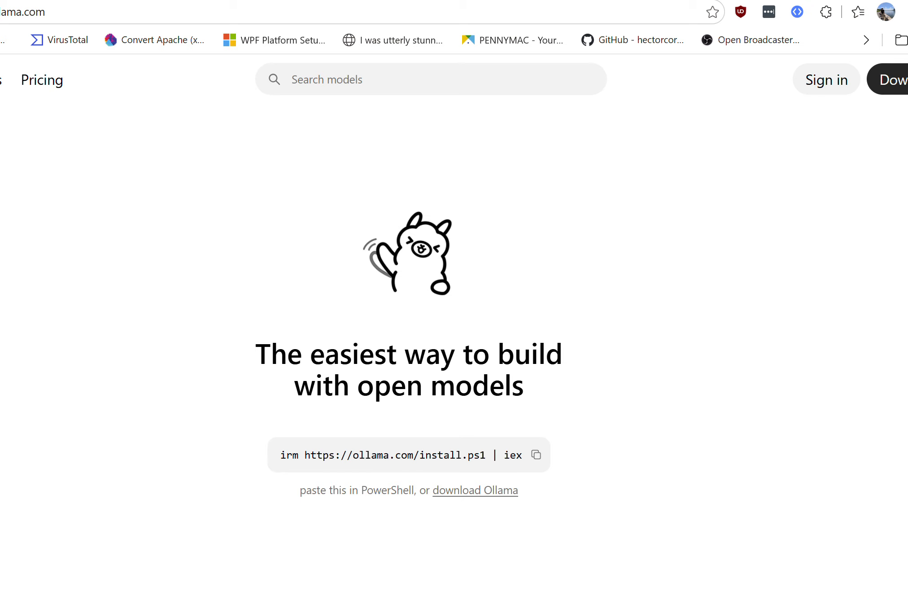
{"action": "key", "text": "super+Down"}
{"action": "left_click_drag", "start_coordinate": [538, 2], "coordinate": [732, 30]}
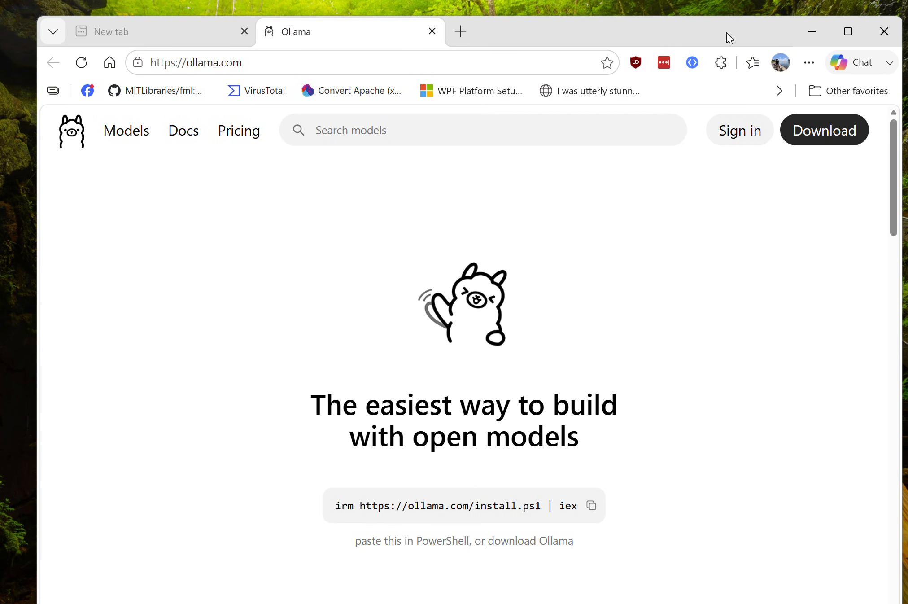
{"action": "left_click", "coordinate": [244, 31]}
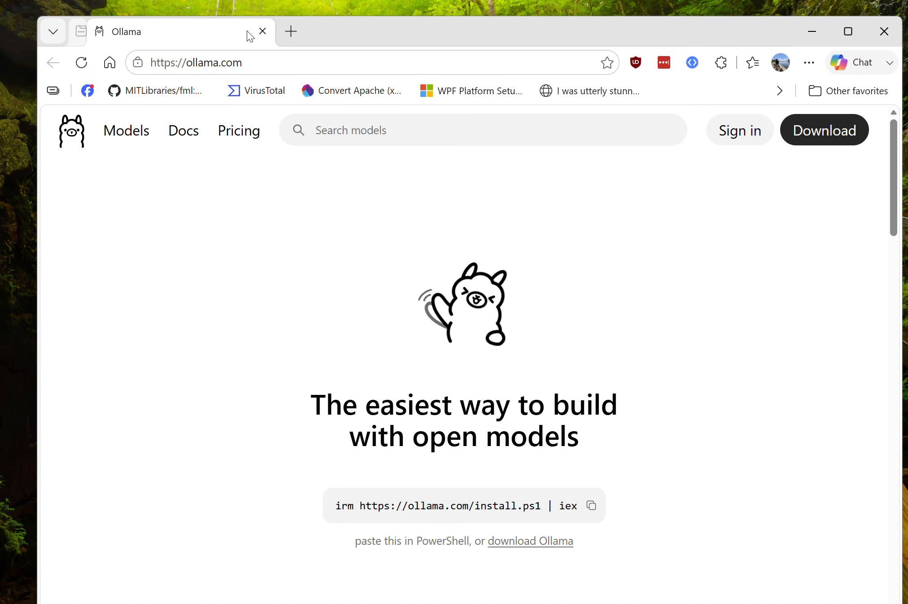
{"action": "scroll", "coordinate": [282, 341], "scroll_direction": "down", "scroll_amount": 1}
{"action": "scroll", "coordinate": [282, 342], "scroll_direction": "up", "scroll_amount": 1}
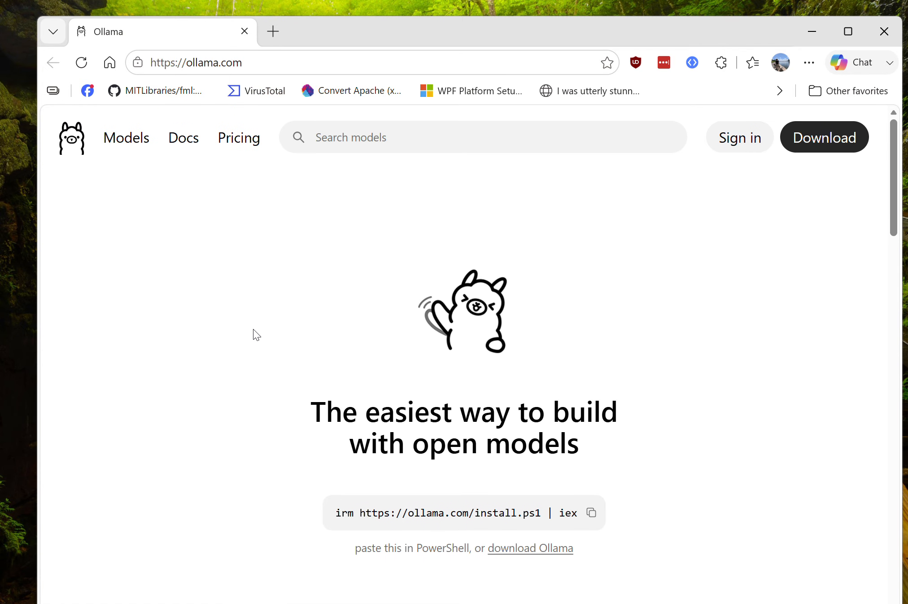
{"action": "left_click", "coordinate": [130, 139]}
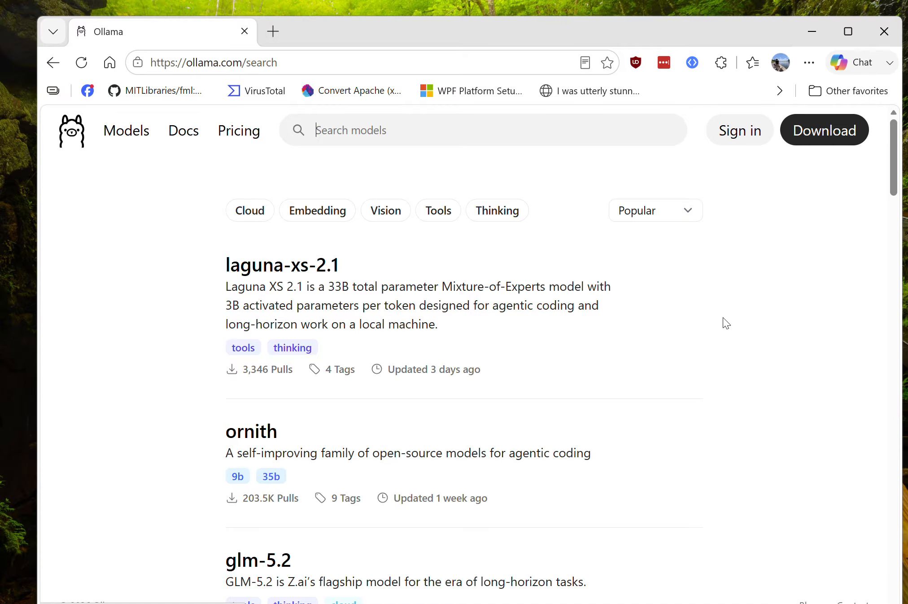
{"action": "left_click", "coordinate": [880, 28]}
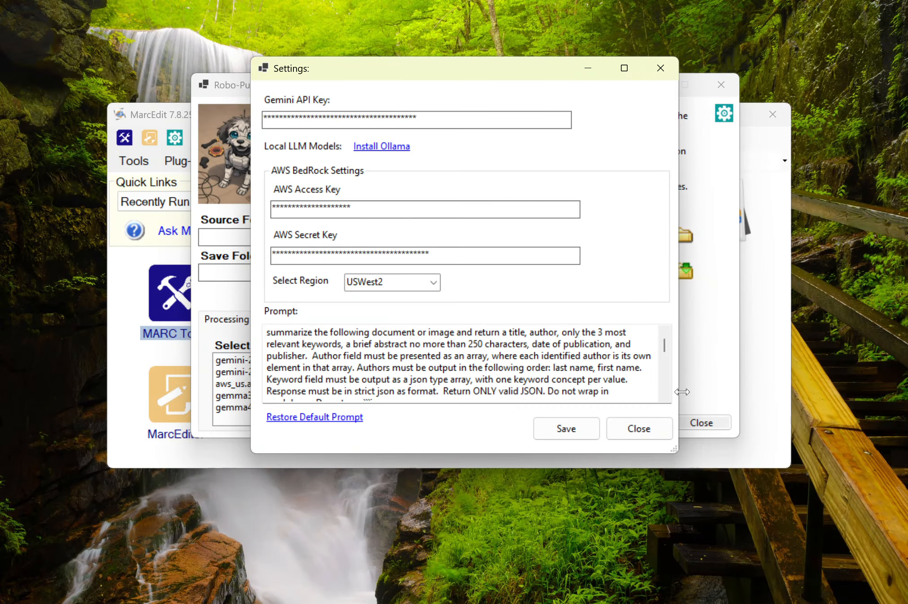
- Close and reopen the LLM agent settings to review the Gemini and AWS BedRock fields, leaving them without saving
{"action": "left_click", "coordinate": [643, 429]}
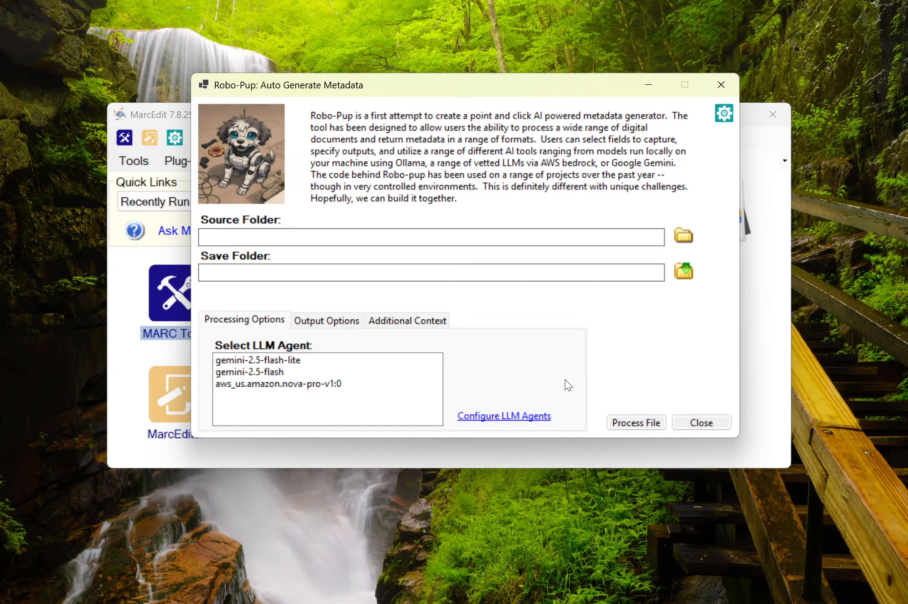
{"action": "left_click", "coordinate": [497, 416]}
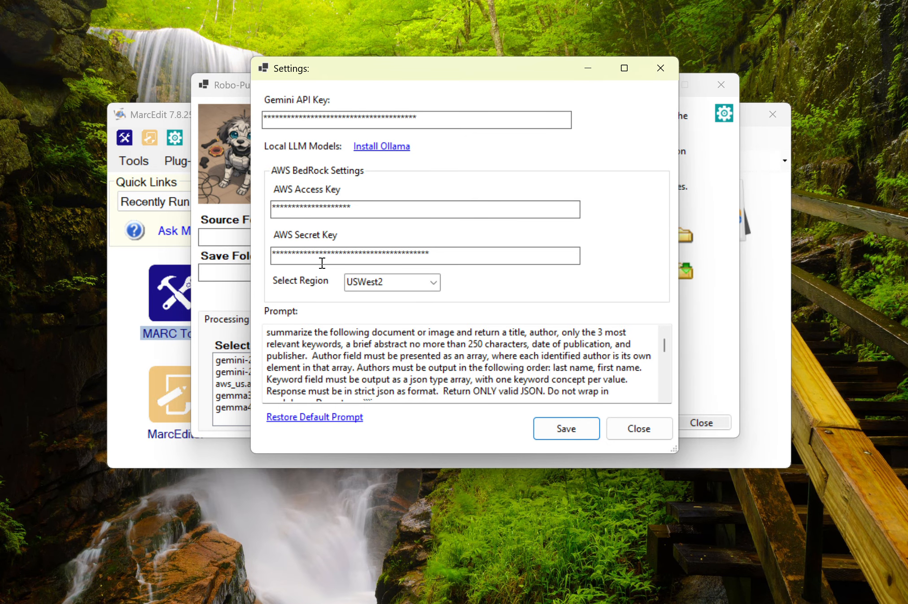
{"action": "left_click", "coordinate": [637, 422]}
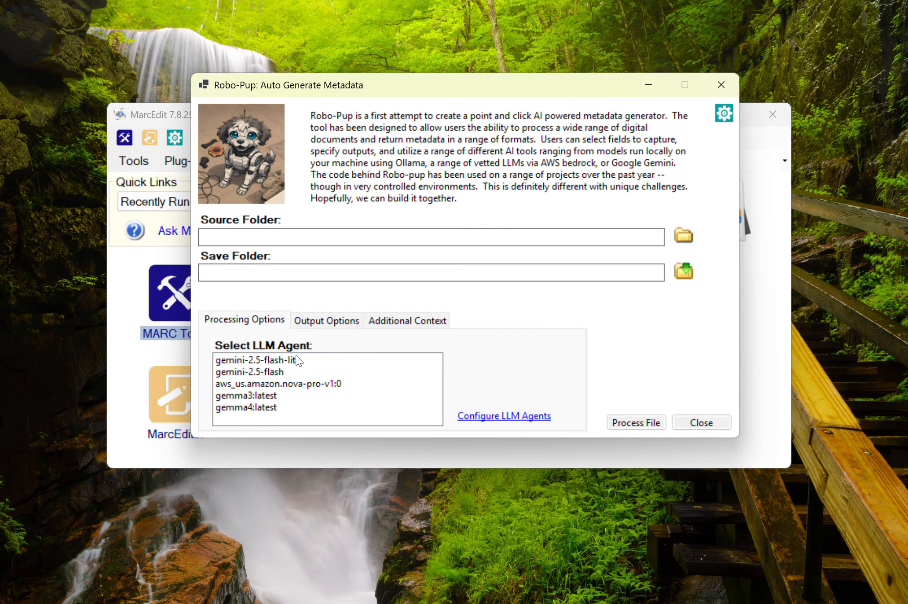
- Examine the available output formats and the additional context field, and return to the LLM agent list
{"action": "left_click", "coordinate": [326, 322]}
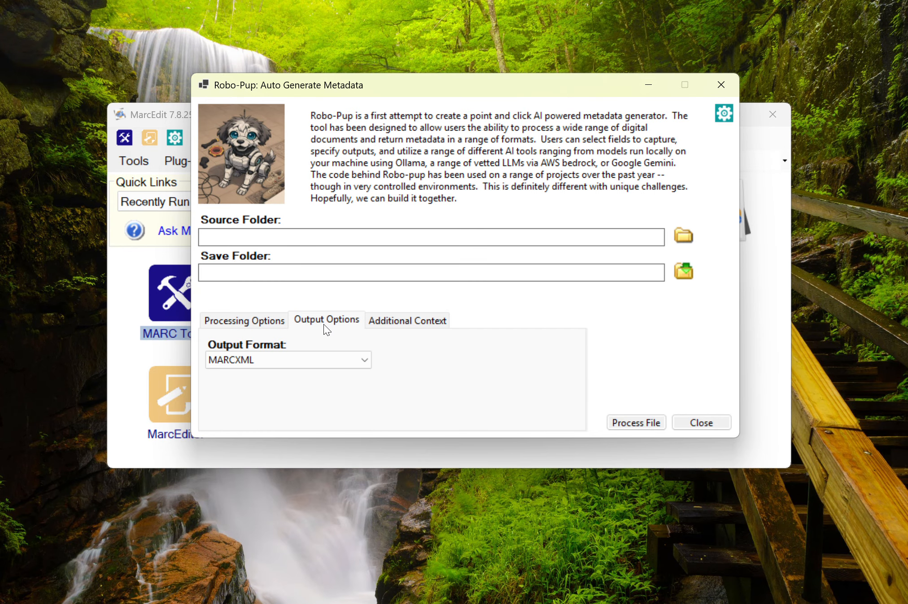
{"action": "left_click", "coordinate": [365, 360]}
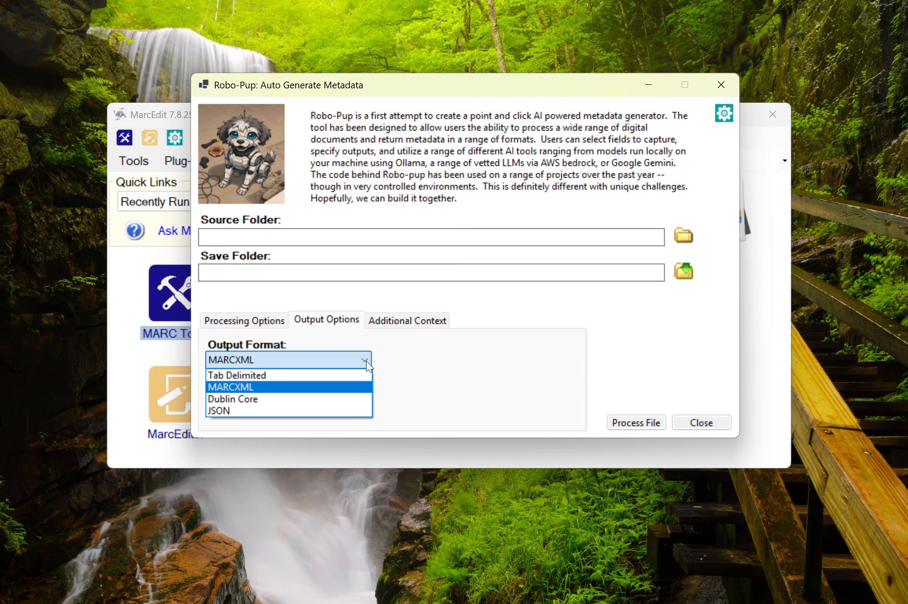
{"action": "left_click", "coordinate": [412, 321]}
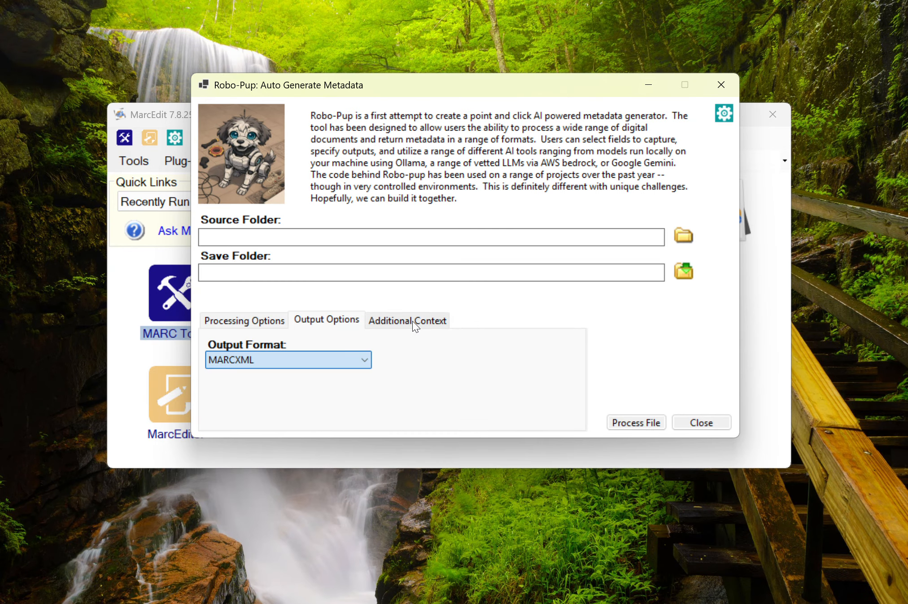
{"action": "left_click", "coordinate": [412, 321]}
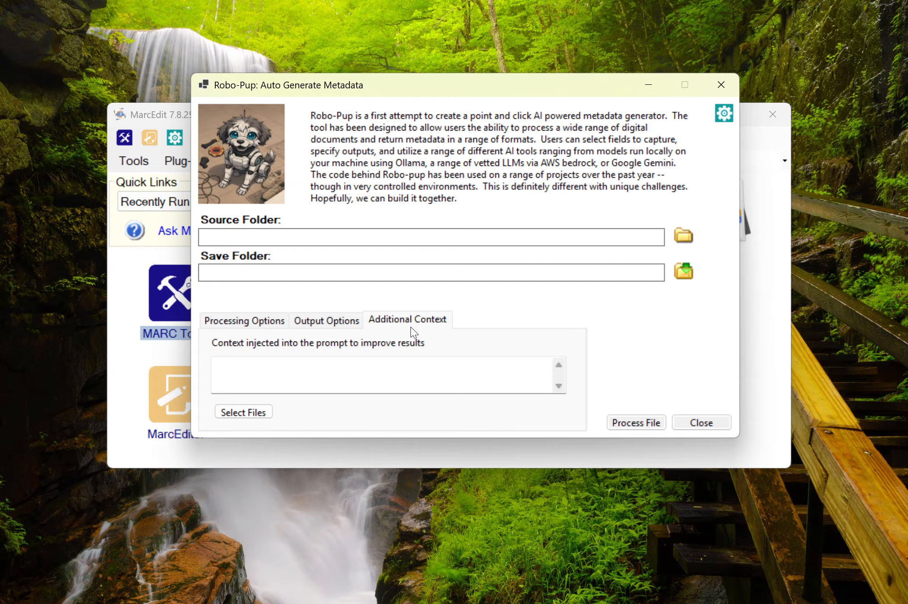
{"action": "left_click", "coordinate": [367, 364]}
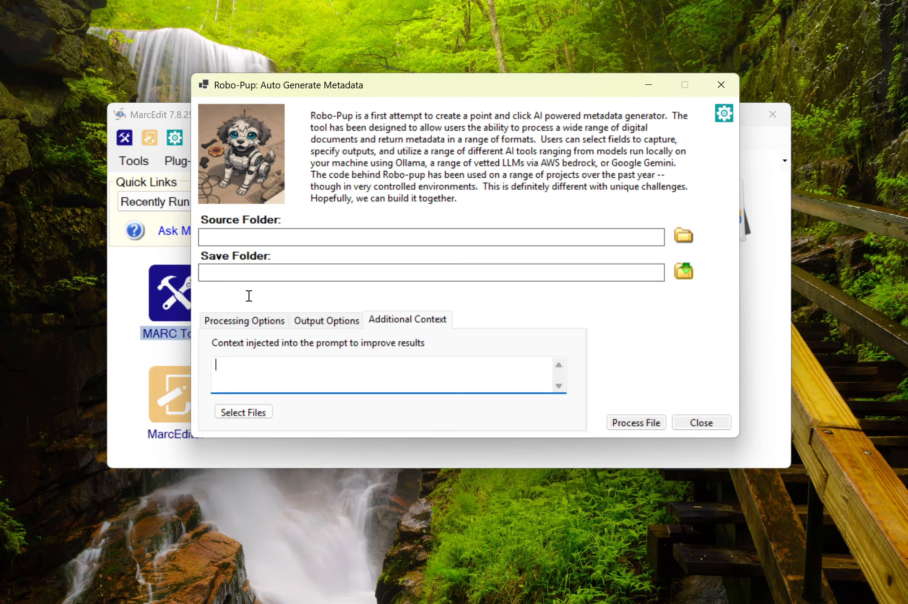
{"action": "left_click", "coordinate": [240, 323]}
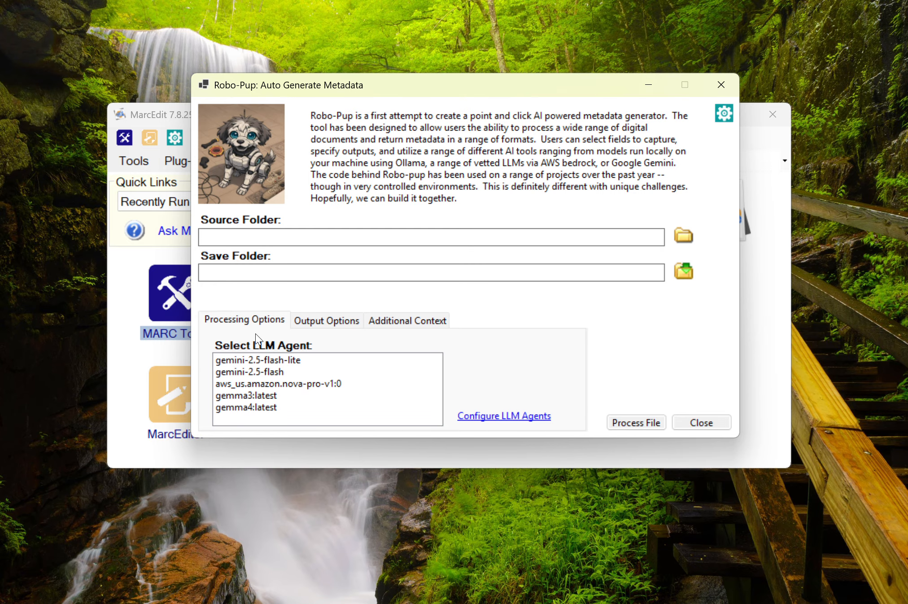
- Read through the metadata prompt and its JSON response format in the LLM settings, and close them without saving
{"action": "left_click", "coordinate": [470, 416]}
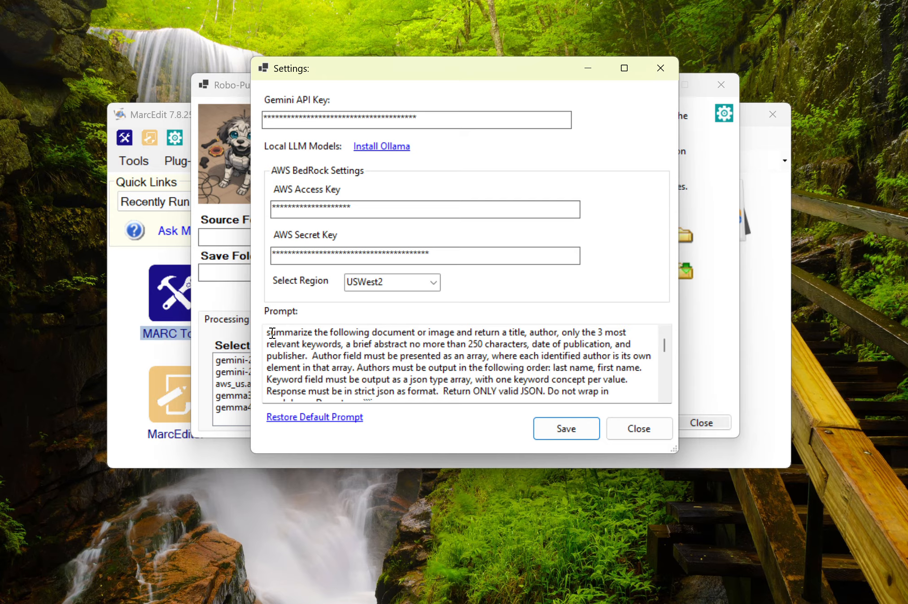
{"action": "scroll", "coordinate": [418, 371], "scroll_direction": "down", "scroll_amount": 1}
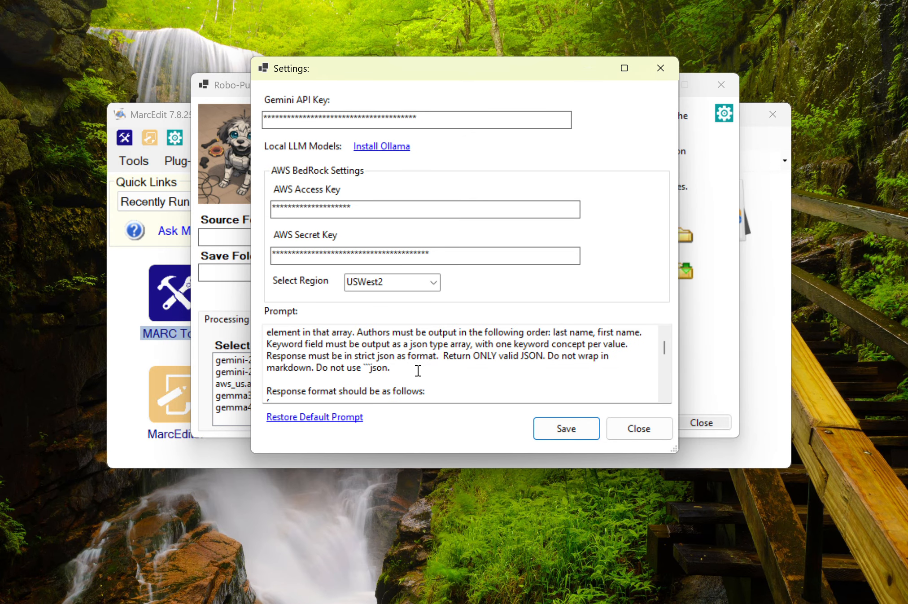
{"action": "scroll", "coordinate": [418, 370], "scroll_direction": "down", "scroll_amount": 1}
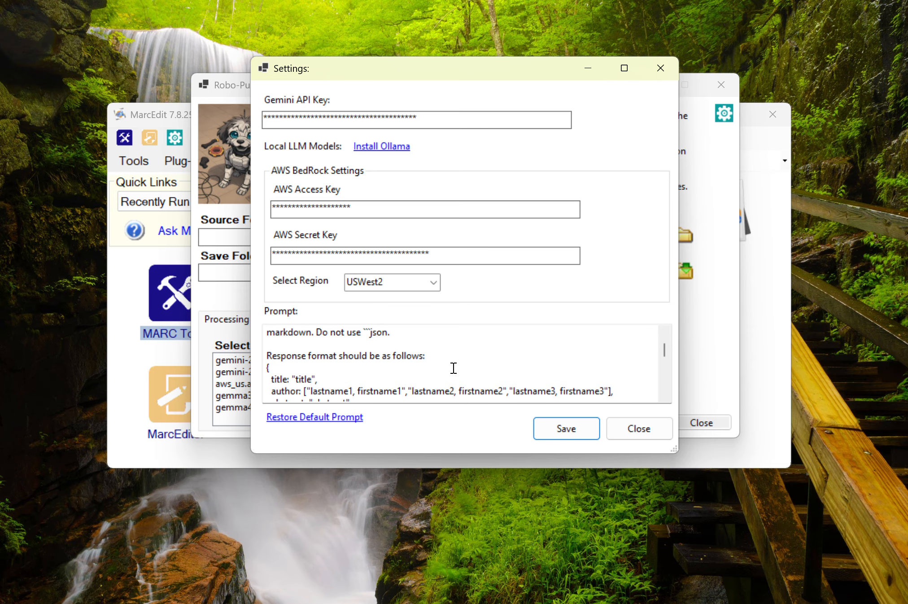
{"action": "left_click", "coordinate": [664, 395]}
{"action": "left_click", "coordinate": [664, 395]}
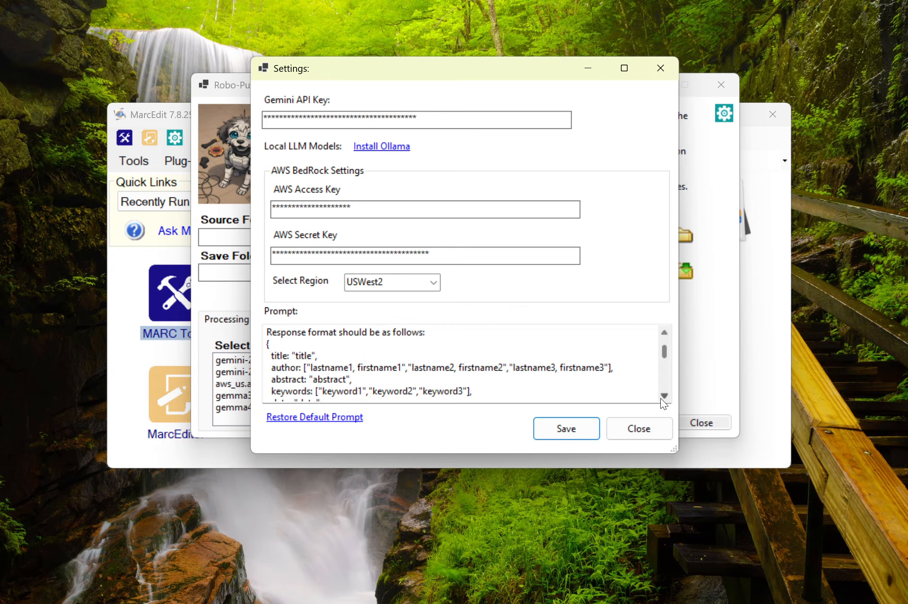
{"action": "left_click", "coordinate": [663, 395]}
{"action": "left_click", "coordinate": [664, 395]}
{"action": "left_click", "coordinate": [664, 395]}
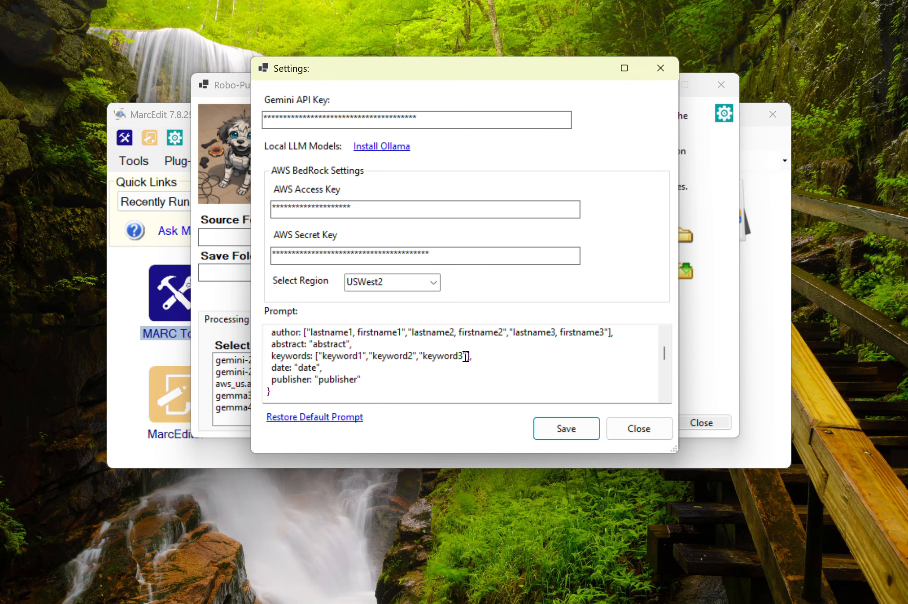
{"action": "scroll", "coordinate": [465, 353], "scroll_direction": "up", "scroll_amount": 5}
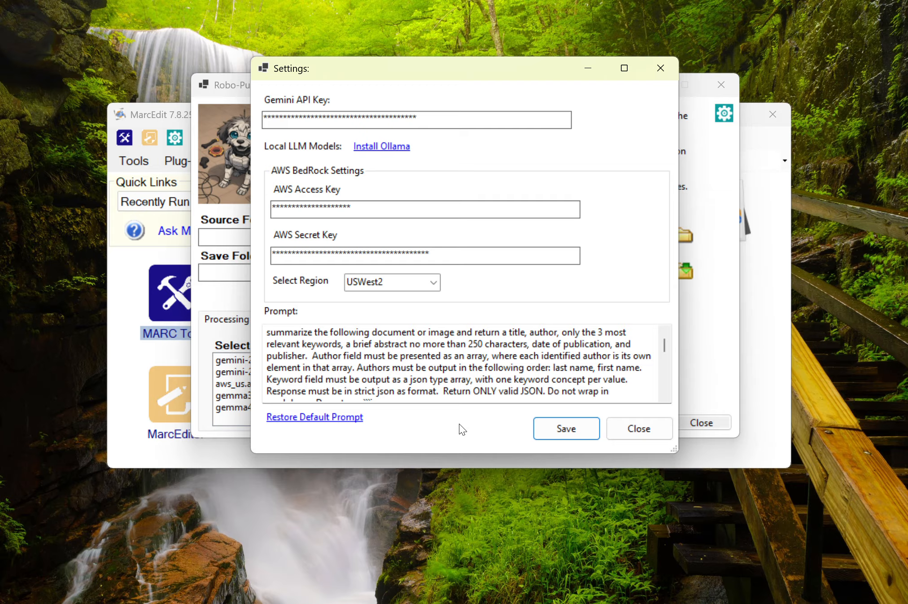
{"action": "left_click", "coordinate": [653, 429]}
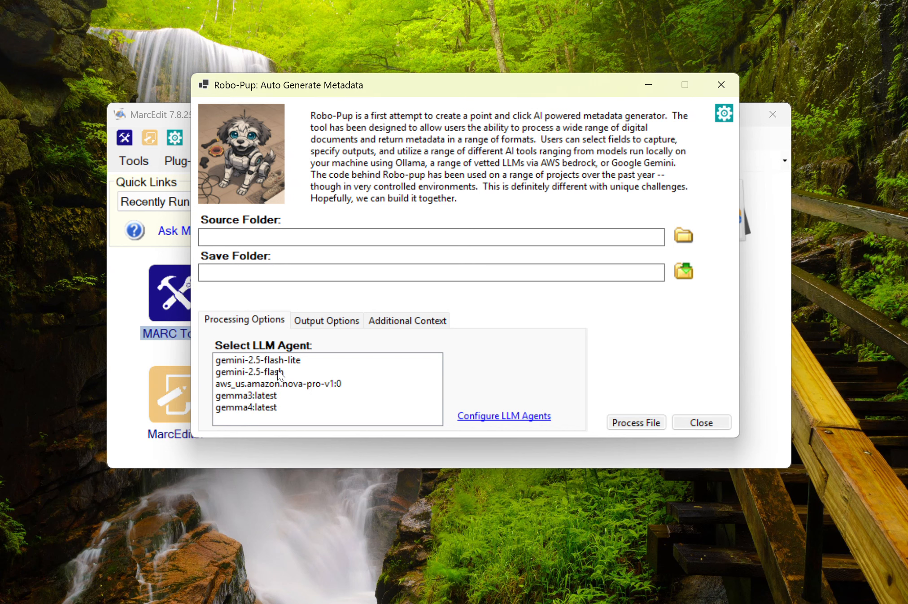
- Select gemma4:latest as the LLM agent and set the source folder to "ai test1" in Downloads
{"action": "left_click", "coordinate": [254, 395]}
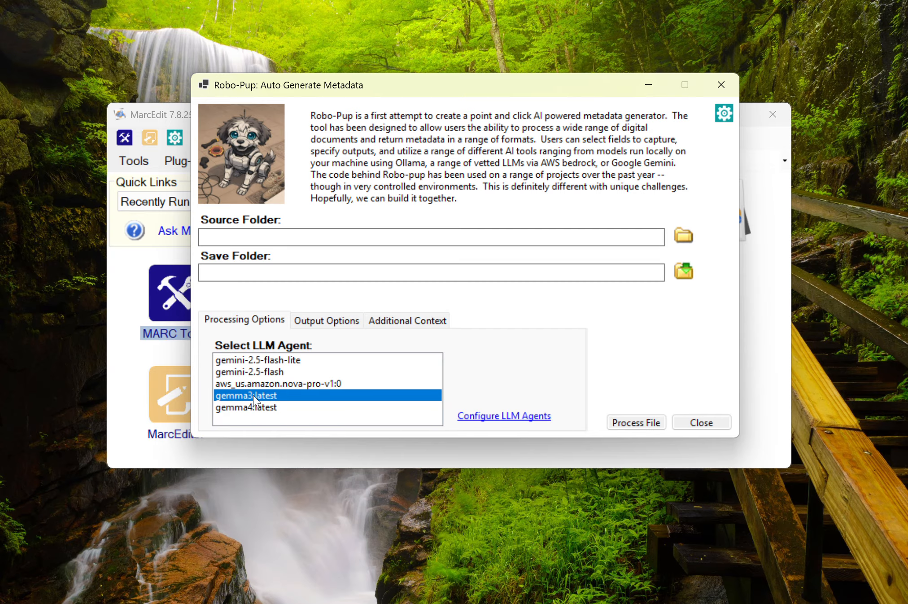
{"action": "left_click", "coordinate": [252, 409]}
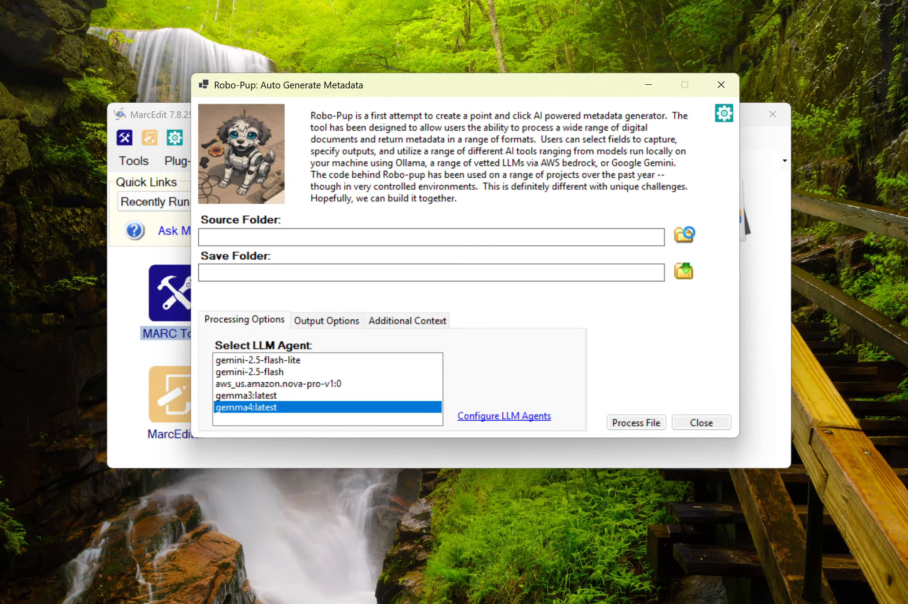
{"action": "left_click", "coordinate": [683, 235]}
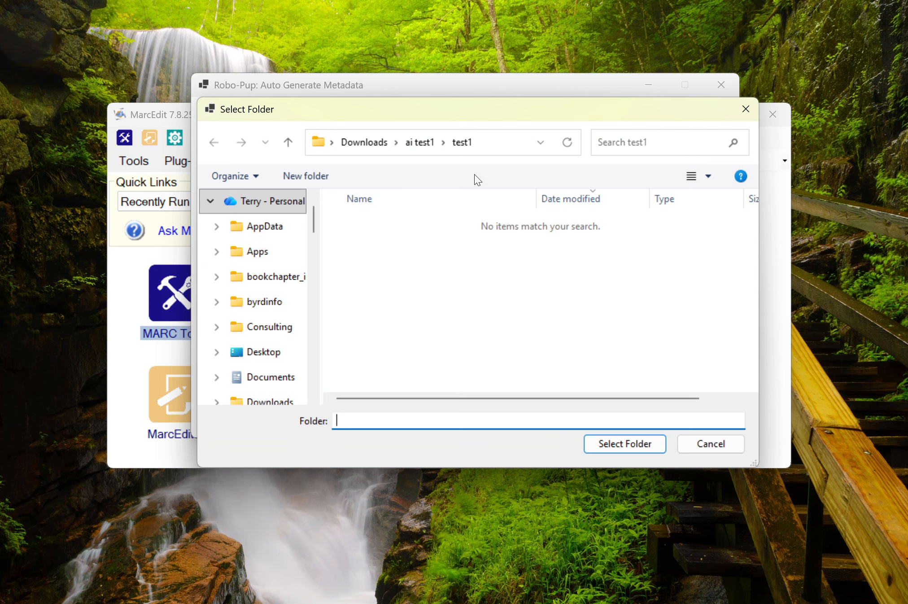
{"action": "left_click", "coordinate": [422, 141]}
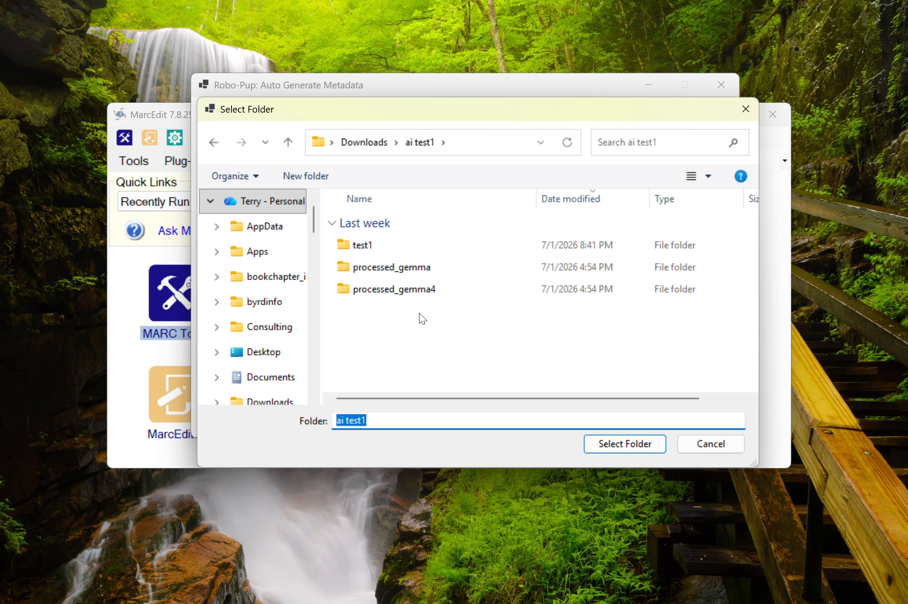
{"action": "left_click", "coordinate": [621, 443]}
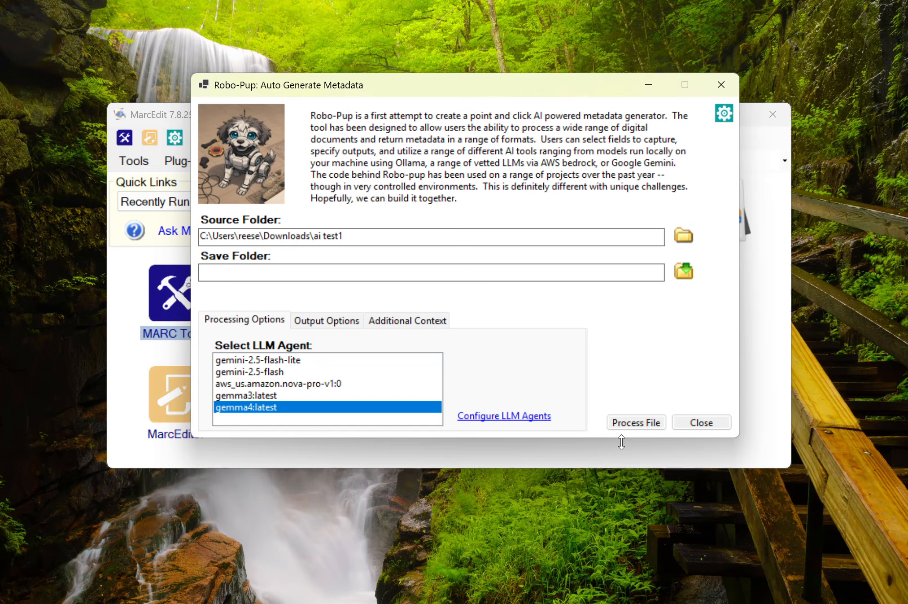
- Create a folder named ai_output inside "ai test1" and set it as the save folder
{"action": "left_click", "coordinate": [683, 271]}
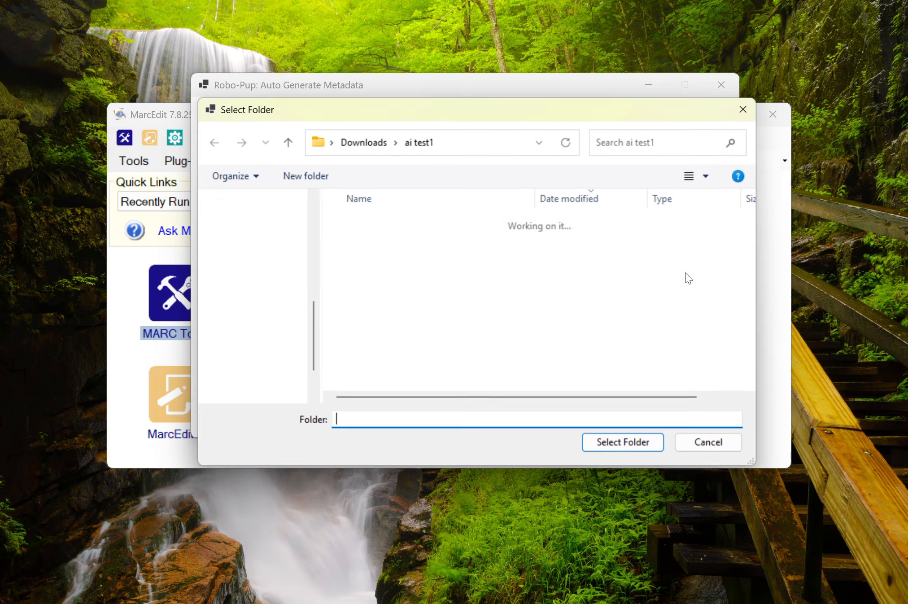
{"action": "left_click", "coordinate": [289, 177]}
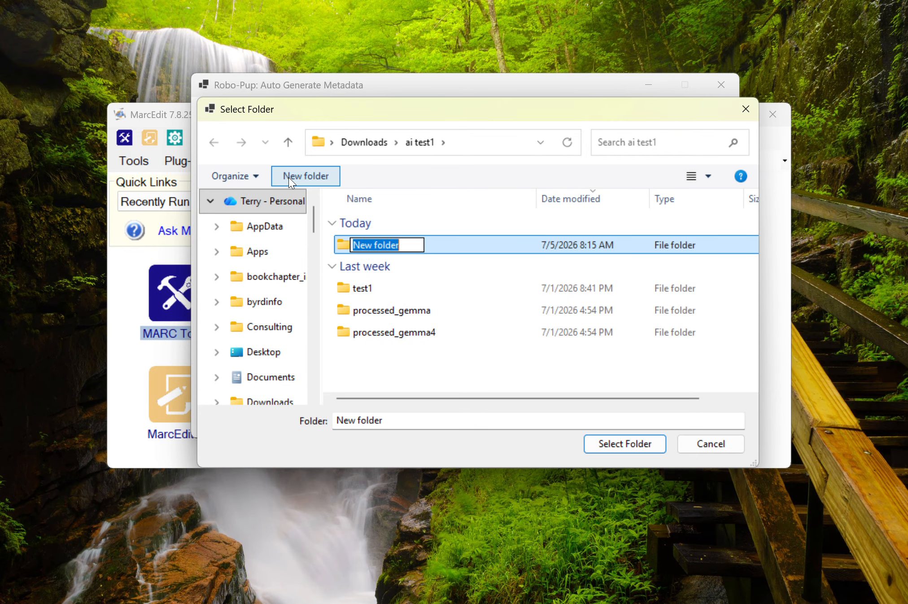
{"action": "type", "text": "ai_o"}
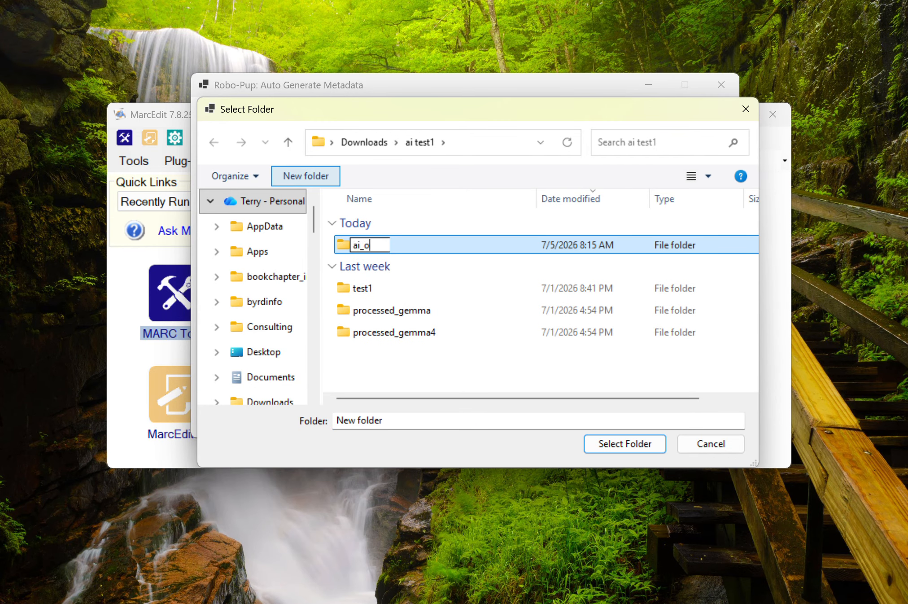
{"action": "type", "text": "utput"}
{"action": "key", "text": "Return"}
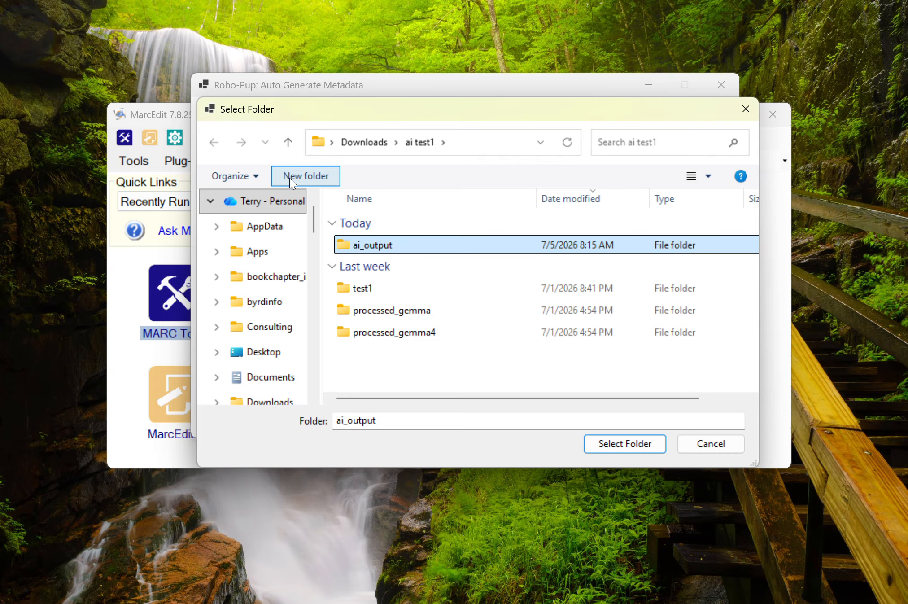
{"action": "left_click", "coordinate": [644, 444]}
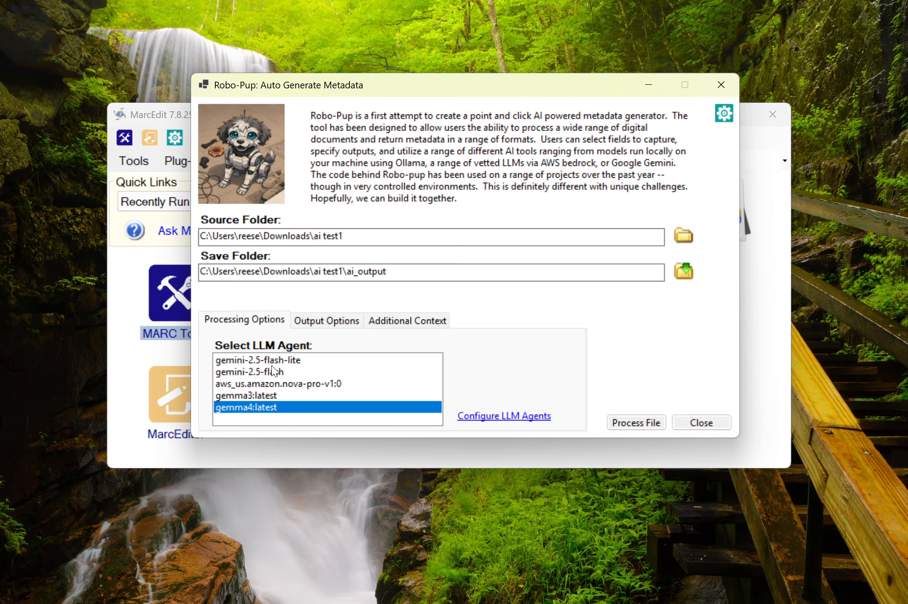
- Select aws_us.amazon.nova-pro-v1:0 as the LLM agent and process the files in the source folder
{"action": "left_click", "coordinate": [248, 383]}
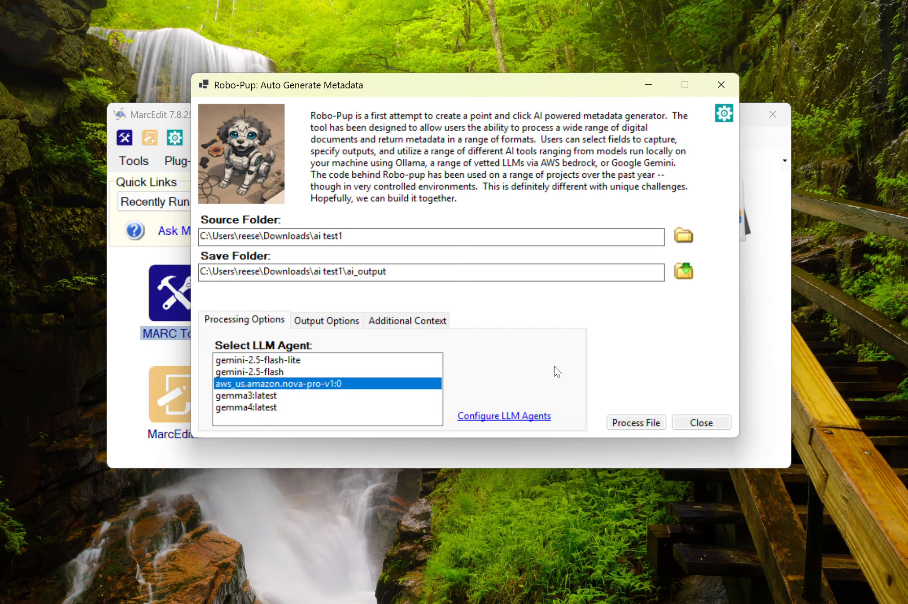
{"action": "left_click", "coordinate": [633, 424]}
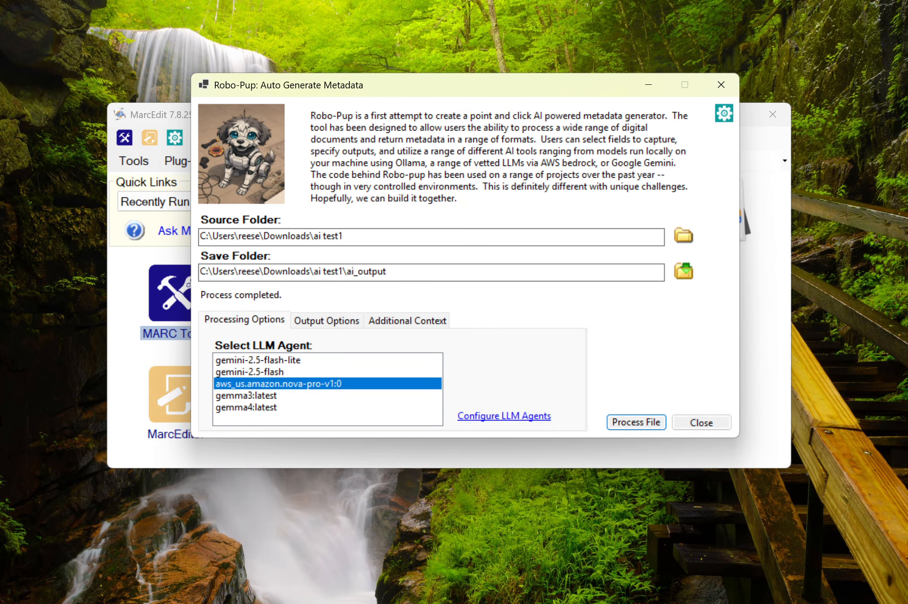
- Go to Downloads > ai test1 > ai_output in File Explorer and read through the generated record in 0.xml
{"action": "key", "text": "super+e"}
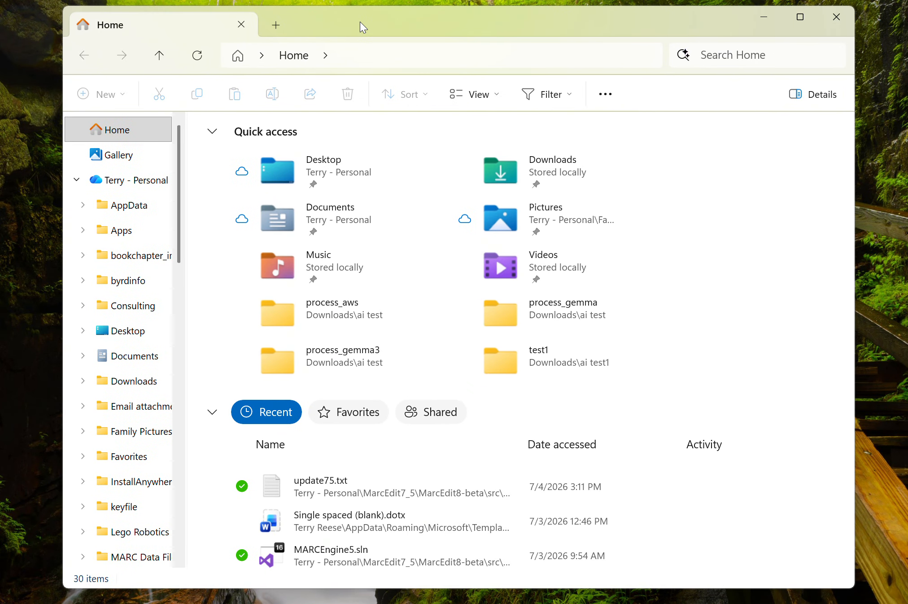
{"action": "left_click", "coordinate": [140, 382]}
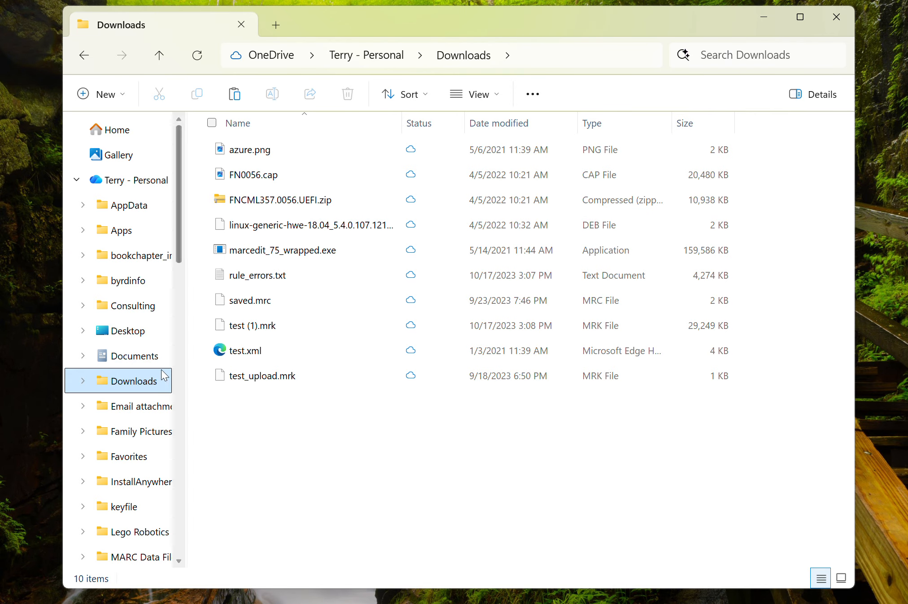
{"action": "scroll", "coordinate": [164, 374], "scroll_direction": "down", "scroll_amount": 10}
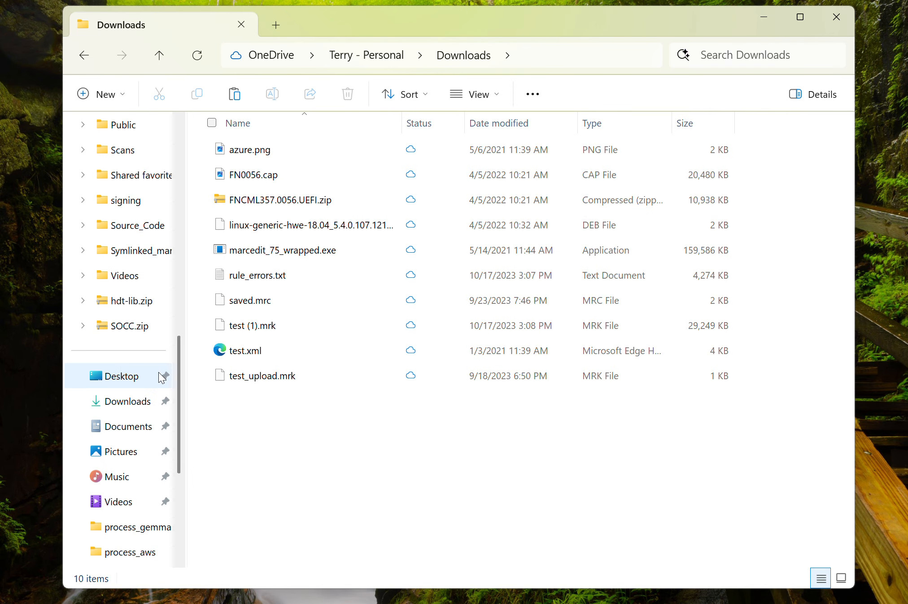
{"action": "left_click", "coordinate": [128, 401]}
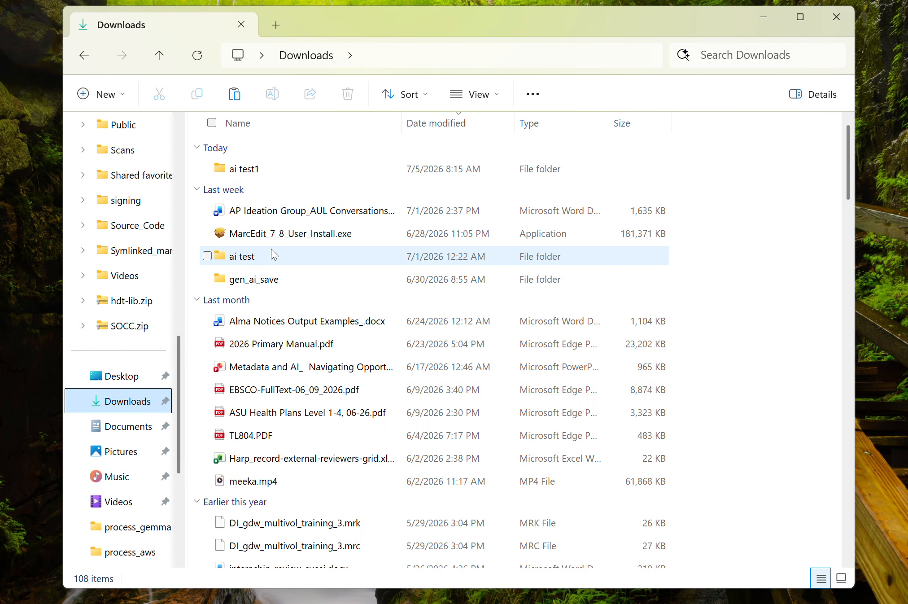
{"action": "double_click", "coordinate": [243, 169]}
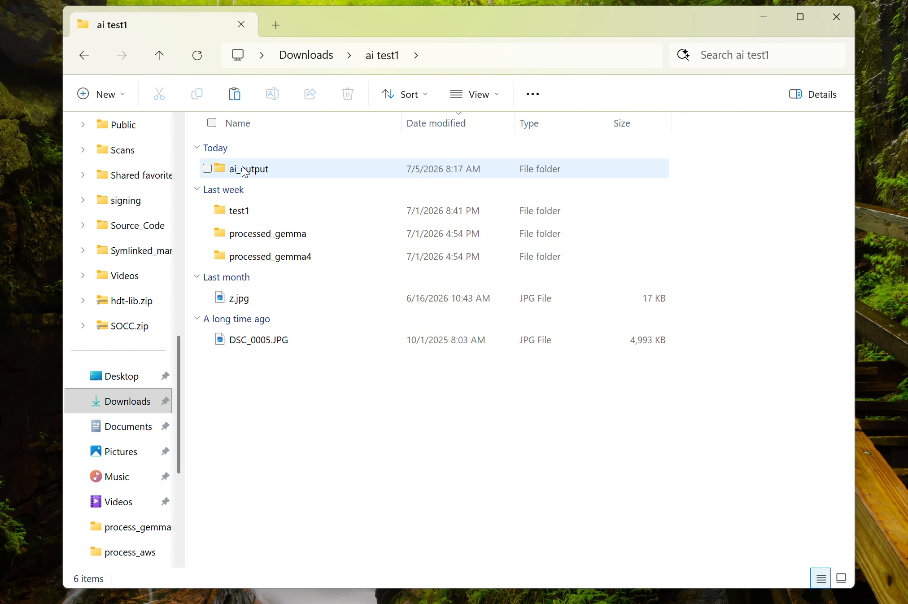
{"action": "double_click", "coordinate": [243, 170]}
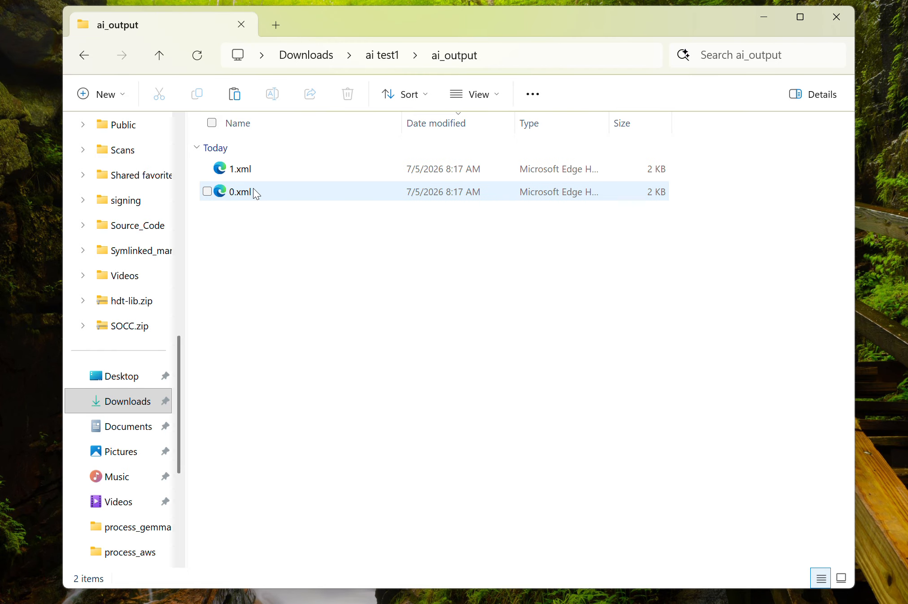
{"action": "double_click", "coordinate": [256, 197]}
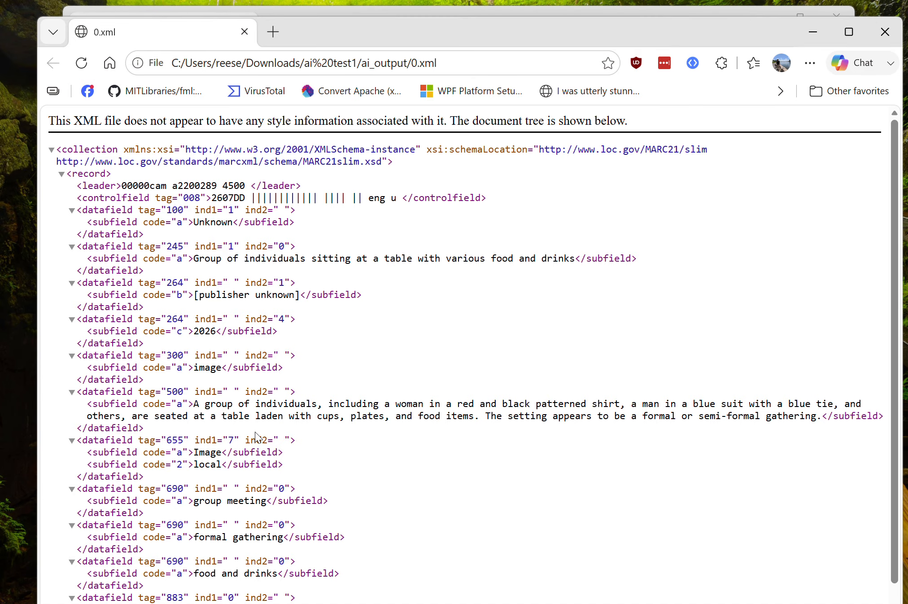
{"action": "scroll", "coordinate": [579, 396], "scroll_direction": "down", "scroll_amount": 2}
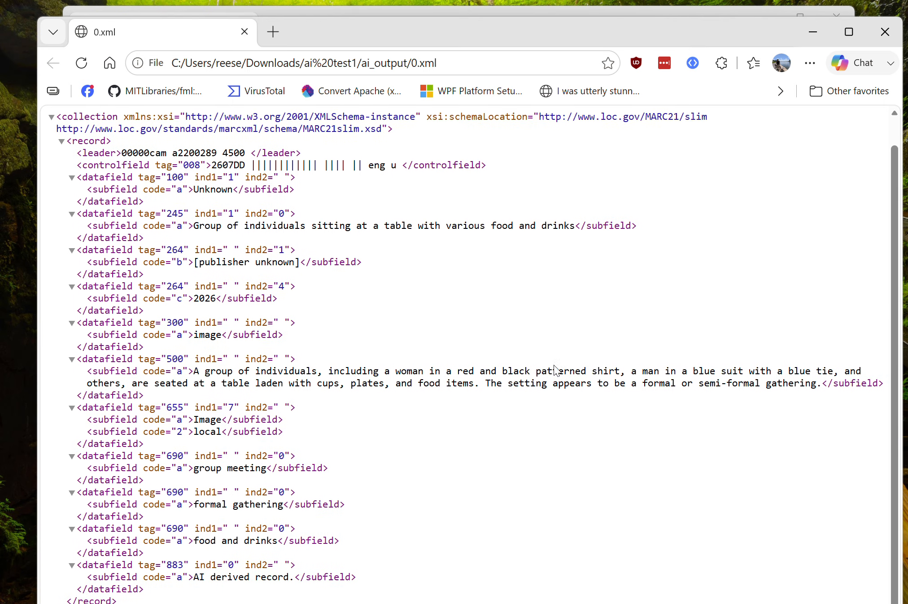
- Return to the "ai test1" folder, view the source photo DSC_0005.JPG to compare with its record, and close it
{"action": "left_click", "coordinate": [399, 602]}
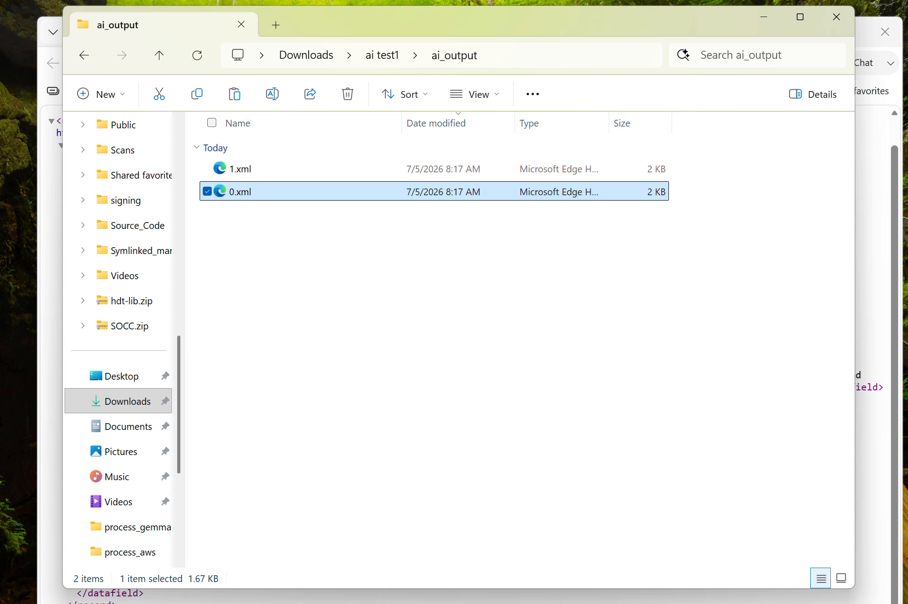
{"action": "left_click", "coordinate": [91, 57]}
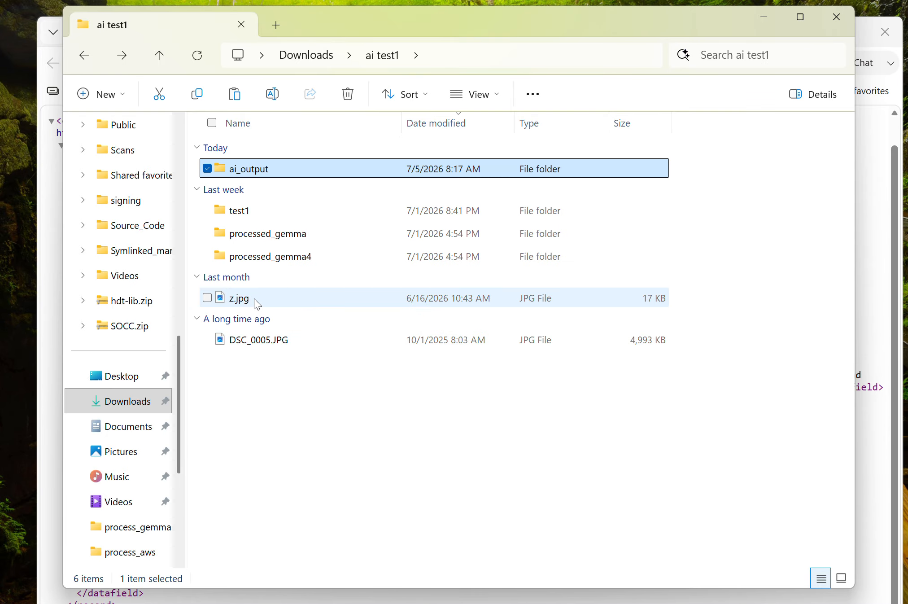
{"action": "double_click", "coordinate": [262, 340]}
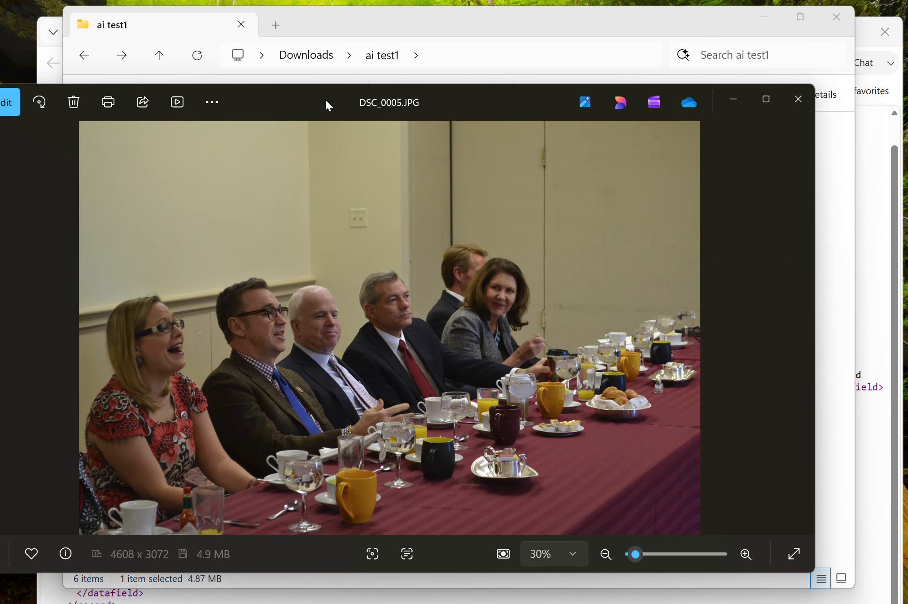
{"action": "left_click_drag", "start_coordinate": [321, 103], "coordinate": [379, 88]}
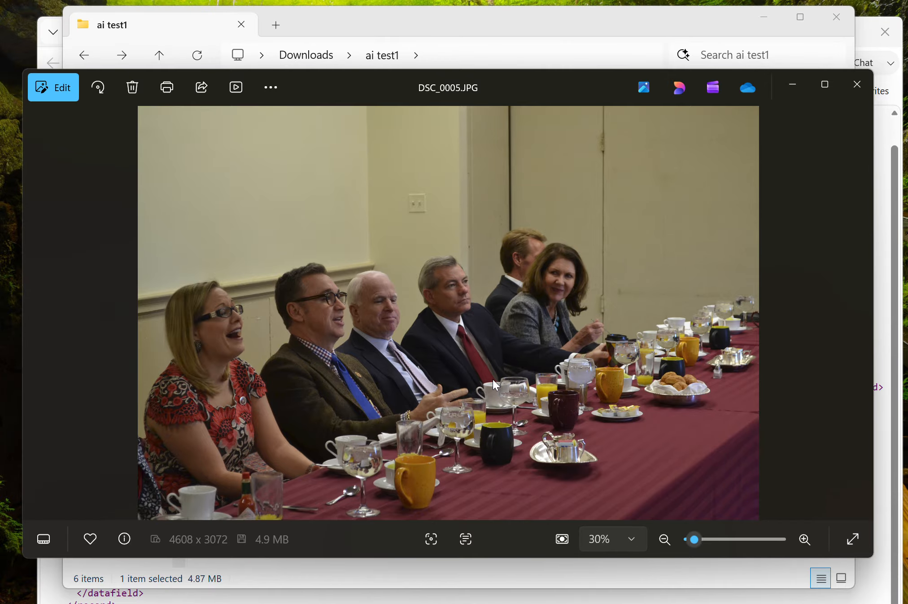
{"action": "left_click", "coordinate": [856, 83]}
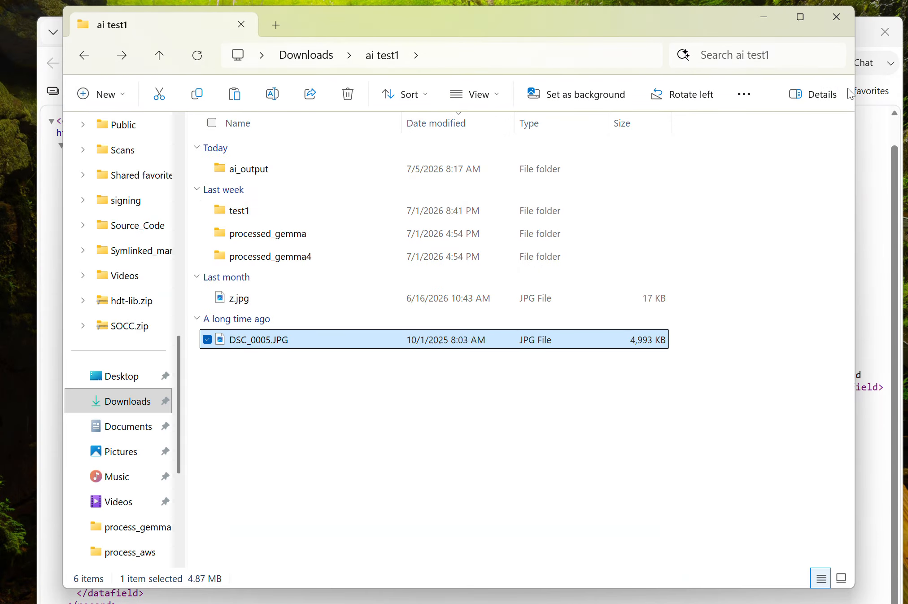
- Open 1.xml from the ai_output folder, read through its generated MARCXML record, and minimize the browser
{"action": "double_click", "coordinate": [239, 171]}
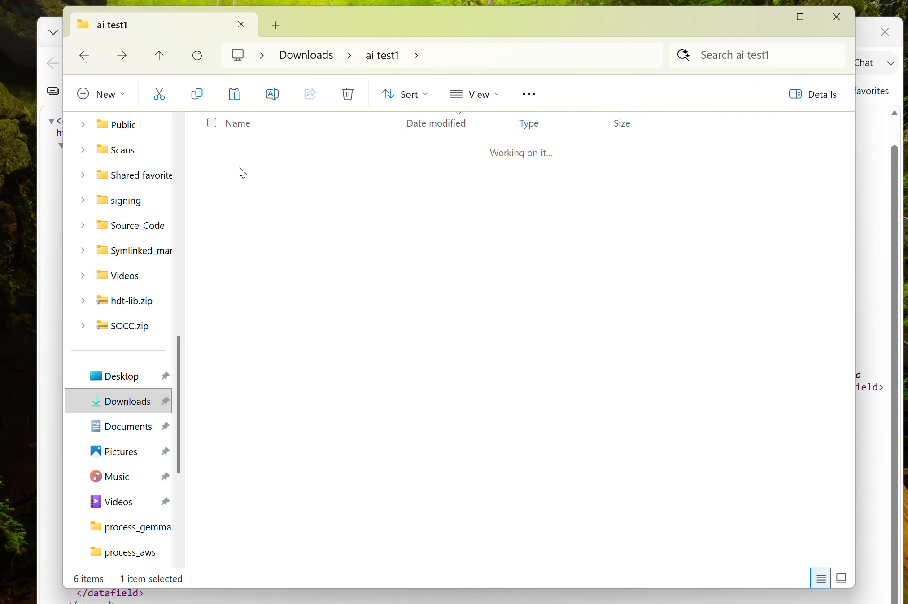
{"action": "double_click", "coordinate": [251, 174]}
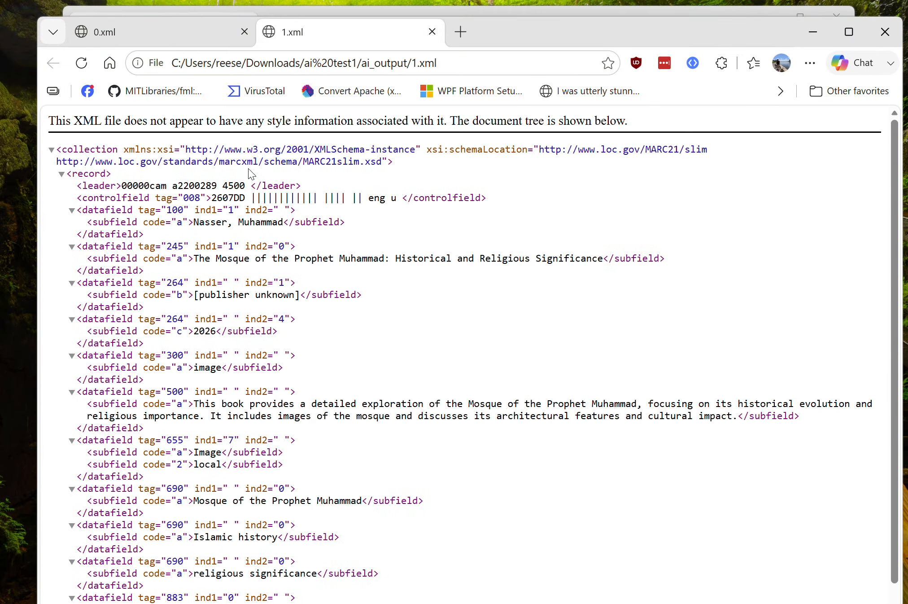
{"action": "scroll", "coordinate": [356, 287], "scroll_direction": "down", "scroll_amount": 1}
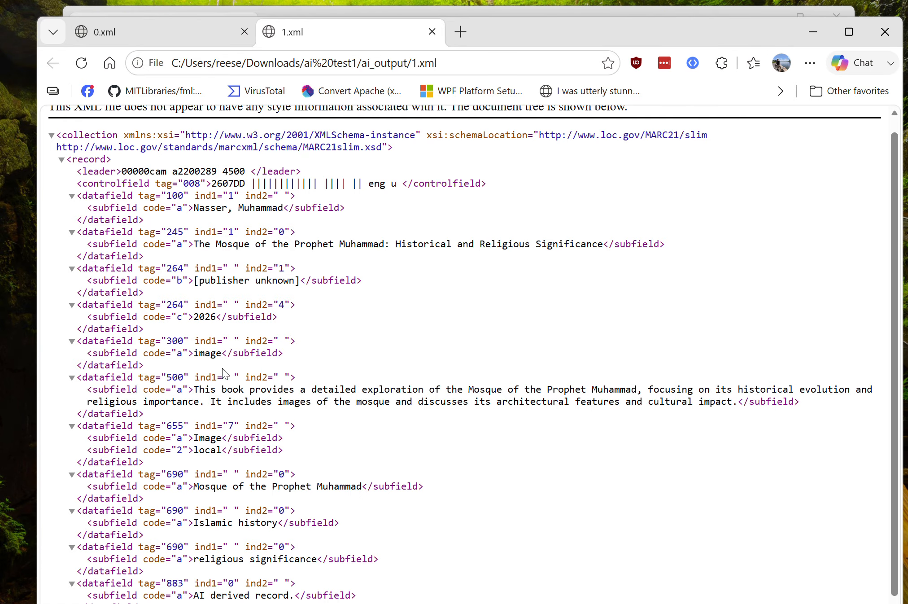
{"action": "scroll", "coordinate": [264, 404], "scroll_direction": "down", "scroll_amount": 1}
{"action": "scroll", "coordinate": [264, 404], "scroll_direction": "down", "scroll_amount": 1}
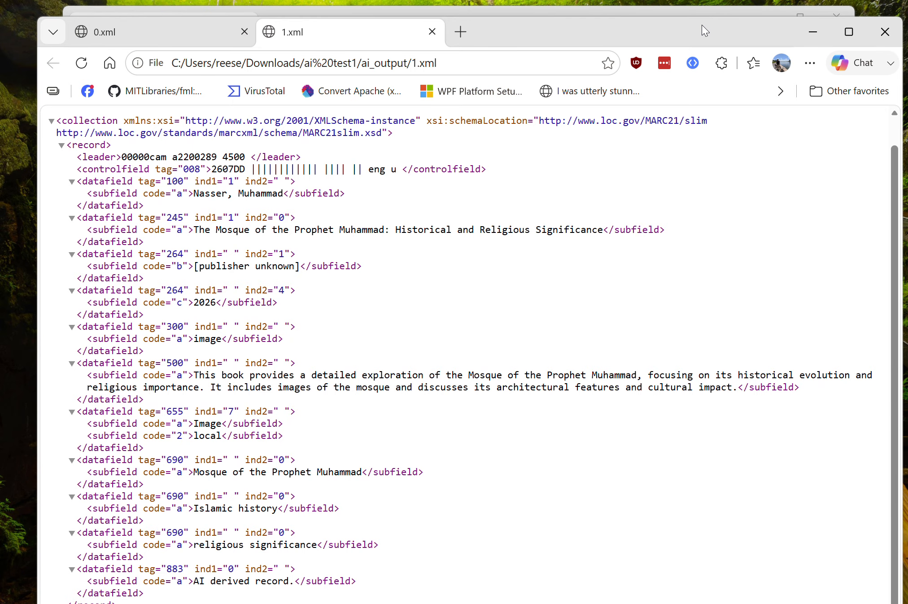
{"action": "left_click", "coordinate": [804, 26]}
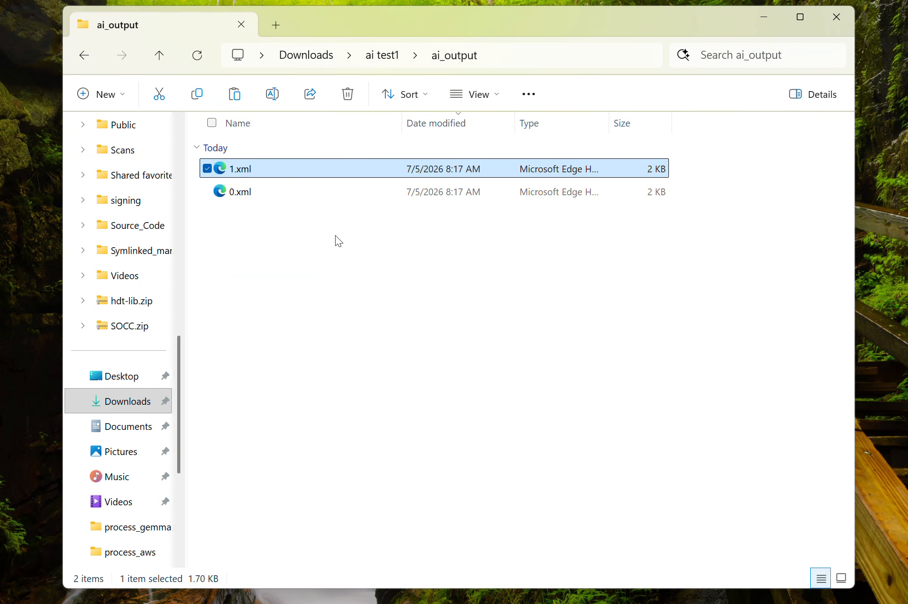
- Reopen 1.xml for another look, and view the source image z.jpg in the "ai test1" folder for comparison
{"action": "double_click", "coordinate": [258, 170]}
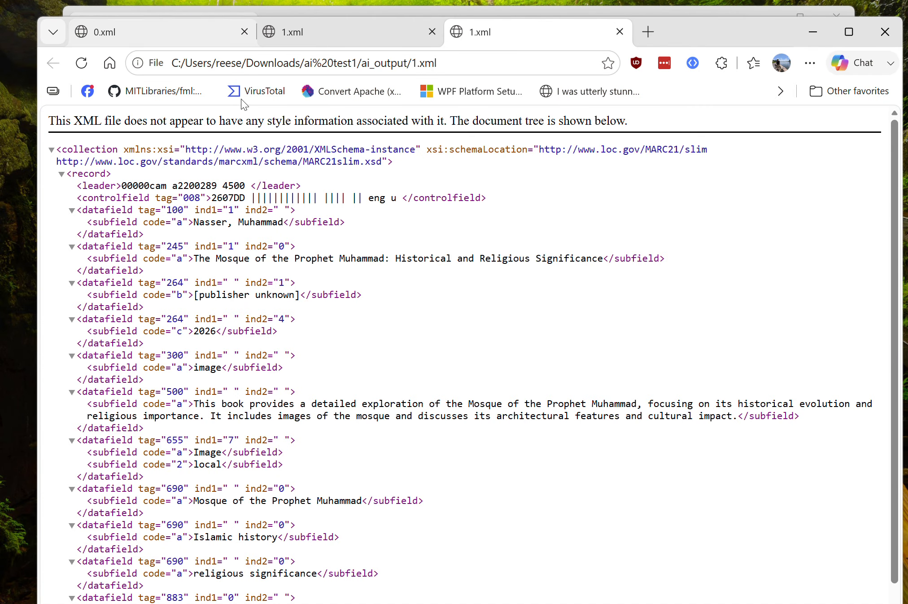
{"action": "left_click", "coordinate": [377, 562]}
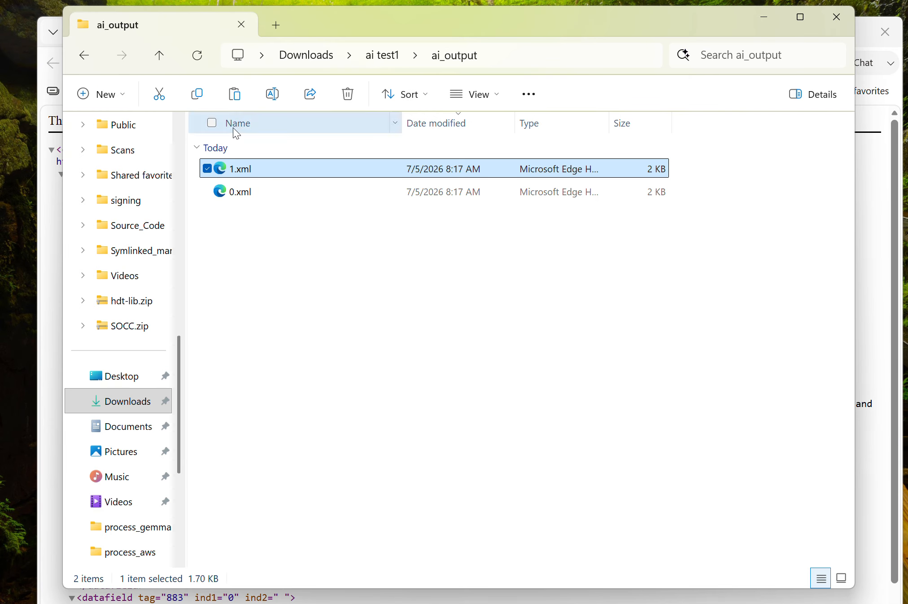
{"action": "left_click", "coordinate": [95, 55]}
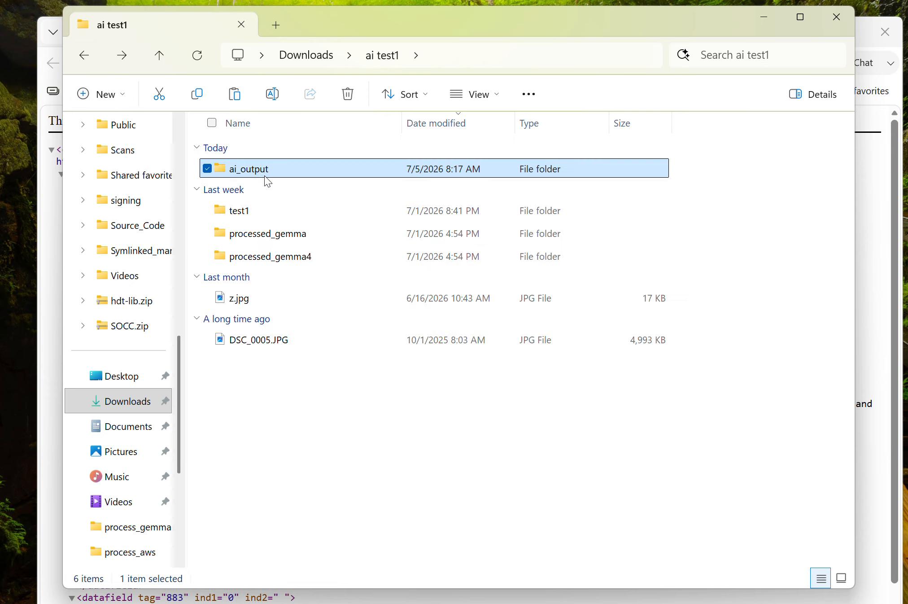
{"action": "double_click", "coordinate": [258, 291]}
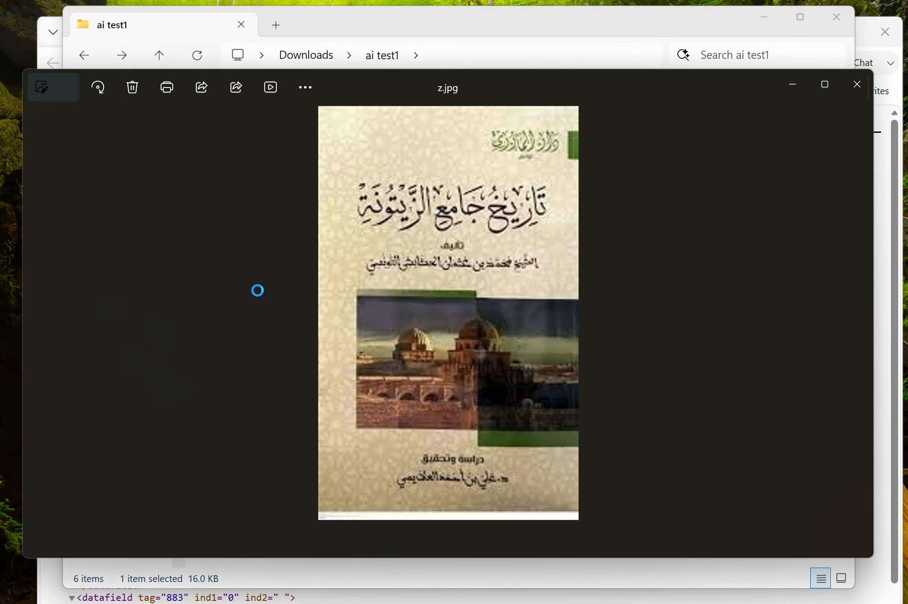
{"action": "scroll", "coordinate": [440, 294], "scroll_direction": "up", "scroll_amount": 4}
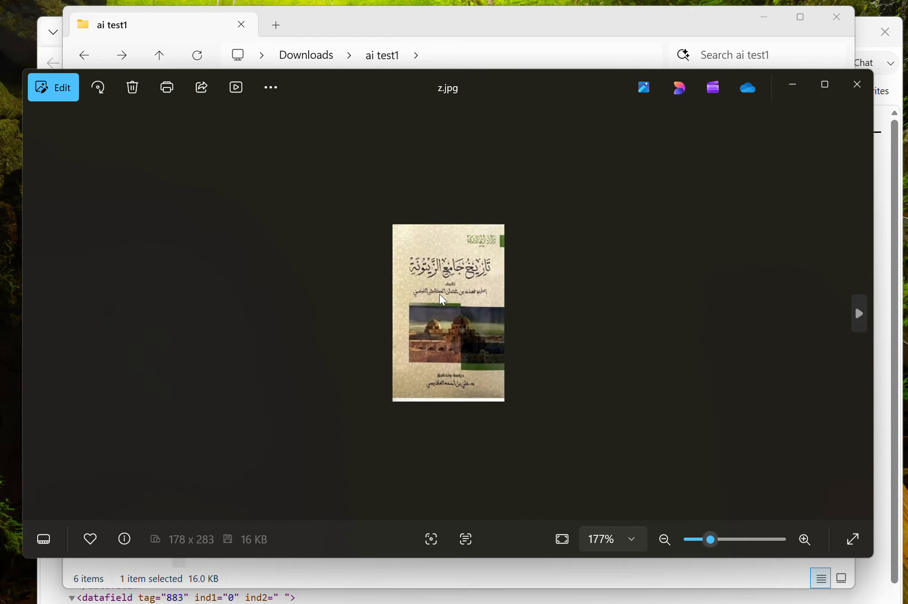
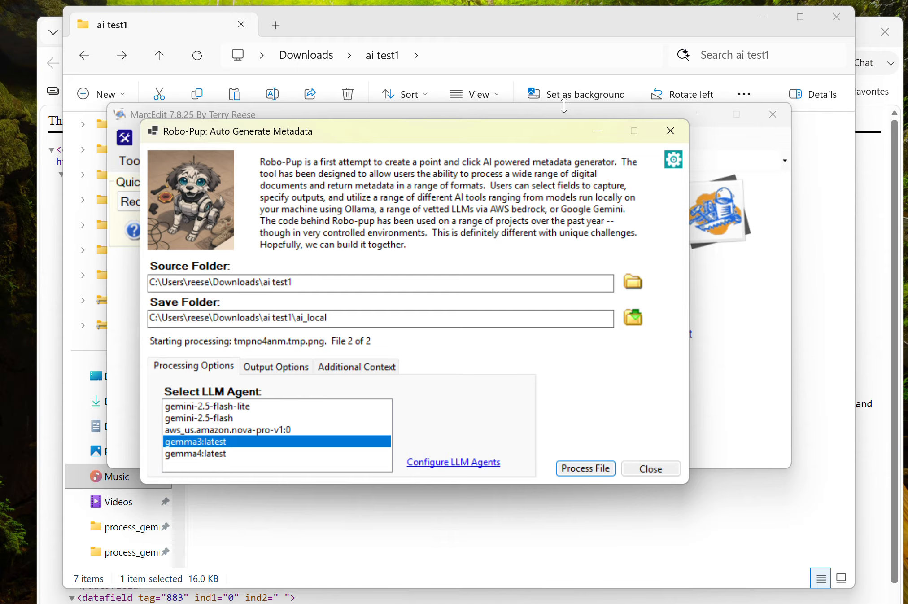
- Open 0.xml from the ai_local folder in File Explorer and examine the record generated by the local gemma3 model
{"action": "left_click", "coordinate": [540, 28]}
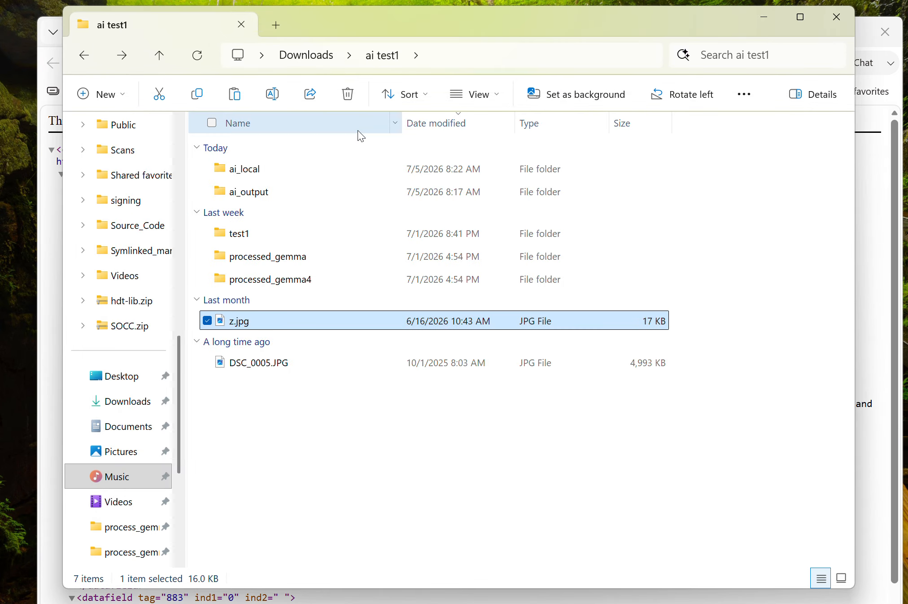
{"action": "double_click", "coordinate": [262, 180]}
{"action": "double_click", "coordinate": [246, 174]}
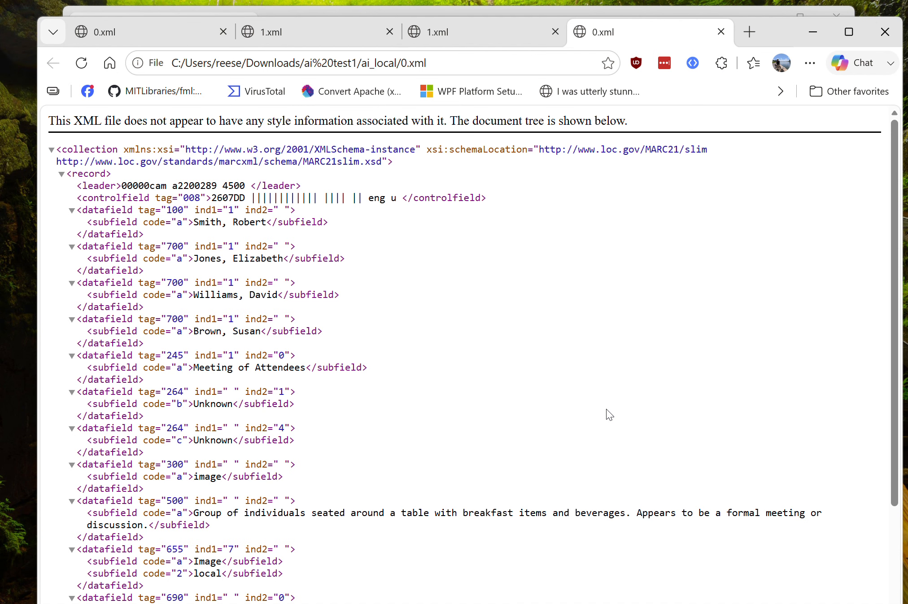
{"action": "scroll", "coordinate": [608, 413], "scroll_direction": "down", "scroll_amount": 2}
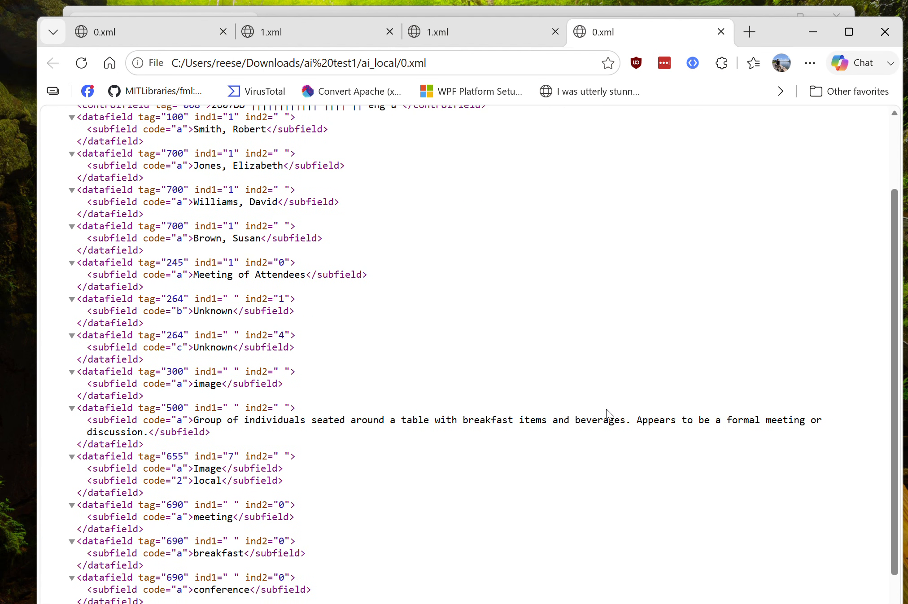
{"action": "scroll", "coordinate": [609, 413], "scroll_direction": "up", "scroll_amount": 1}
{"action": "scroll", "coordinate": [609, 413], "scroll_direction": "up", "scroll_amount": 1}
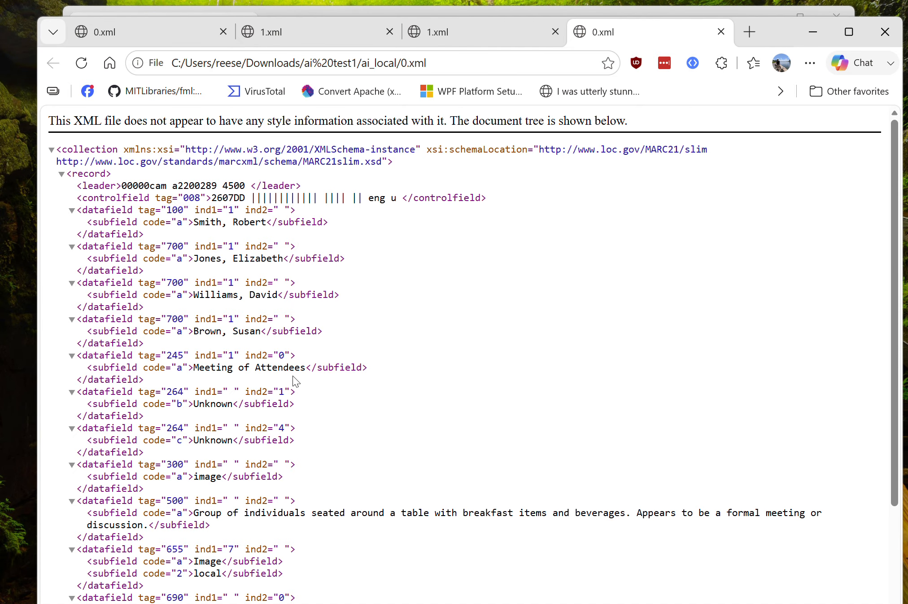
- Read through the full record in 0.xml from the ai_local folder, and minimize the browser
{"action": "scroll", "coordinate": [277, 368], "scroll_direction": "down", "scroll_amount": 3}
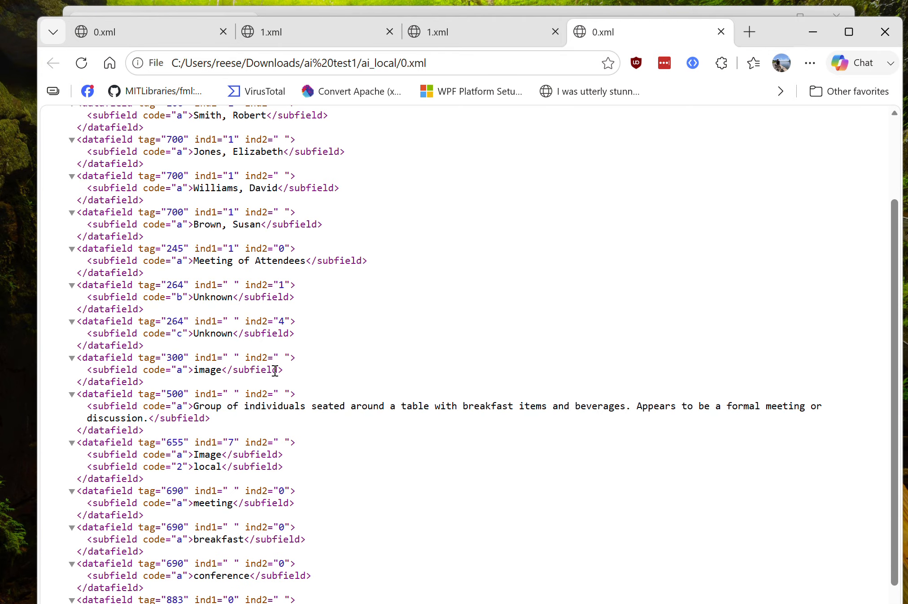
{"action": "scroll", "coordinate": [618, 389], "scroll_direction": "down", "scroll_amount": 1}
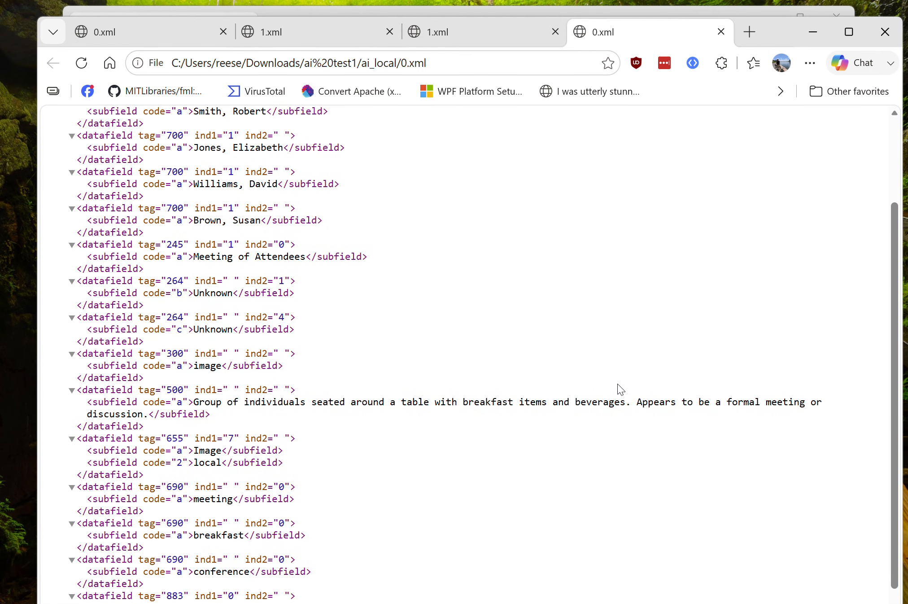
{"action": "scroll", "coordinate": [618, 387], "scroll_direction": "down", "scroll_amount": 1}
{"action": "scroll", "coordinate": [583, 412], "scroll_direction": "up", "scroll_amount": 4}
{"action": "scroll", "coordinate": [395, 543], "scroll_direction": "down", "scroll_amount": 1}
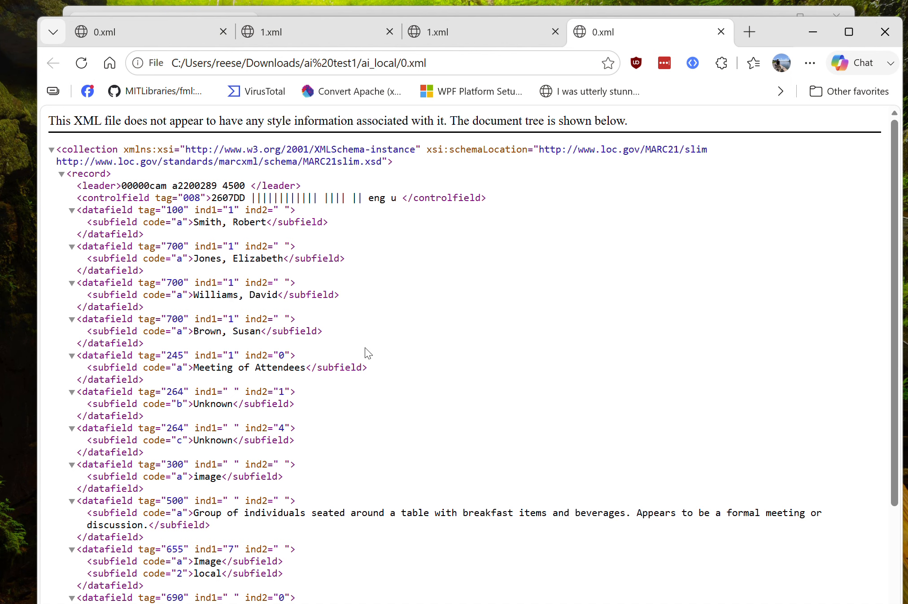
{"action": "left_click", "coordinate": [810, 29]}
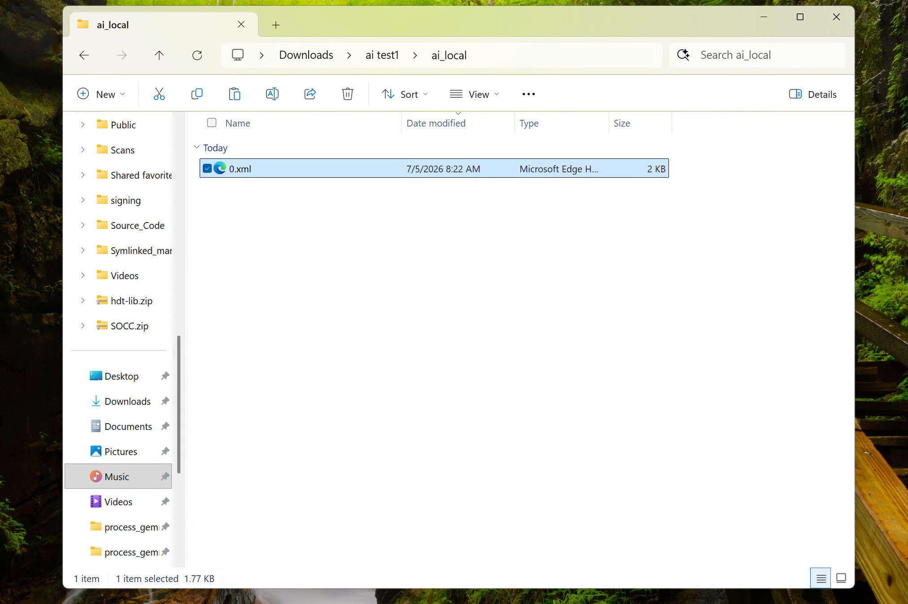
- Check the processing status in Robo-Pup and return to the ai_local folder in File Explorer
{"action": "mouse_move", "coordinate": [571, 599]}
{"action": "left_click", "coordinate": [648, 537]}
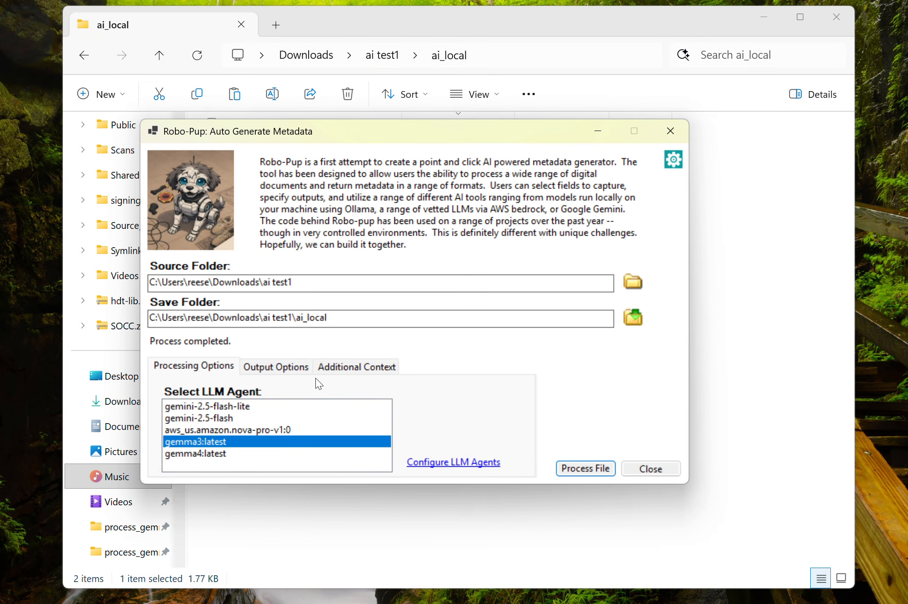
{"action": "left_click", "coordinate": [436, 25]}
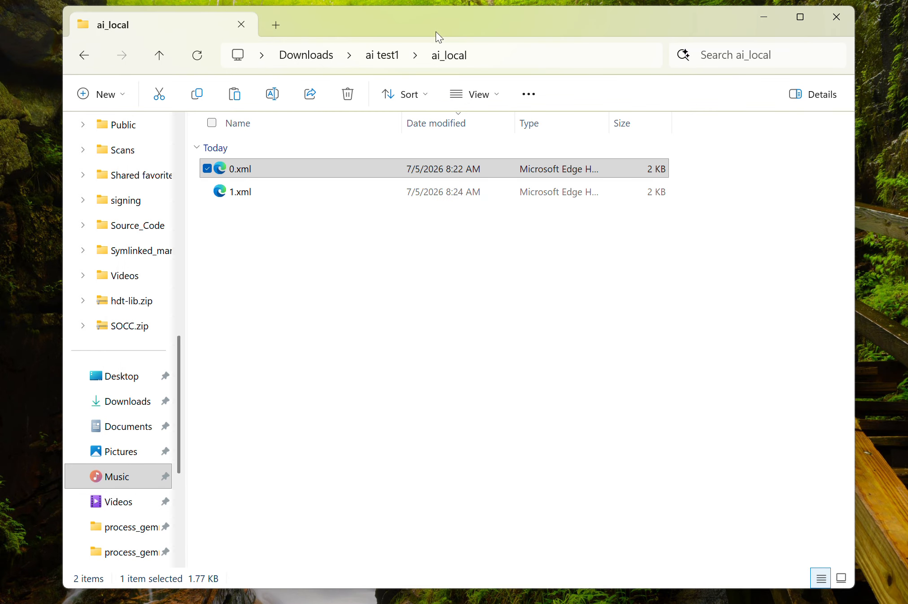
- Open 1.xml from the ai_local folder, read through its MARCXML record, and close the browser and File Explorer
{"action": "double_click", "coordinate": [249, 189]}
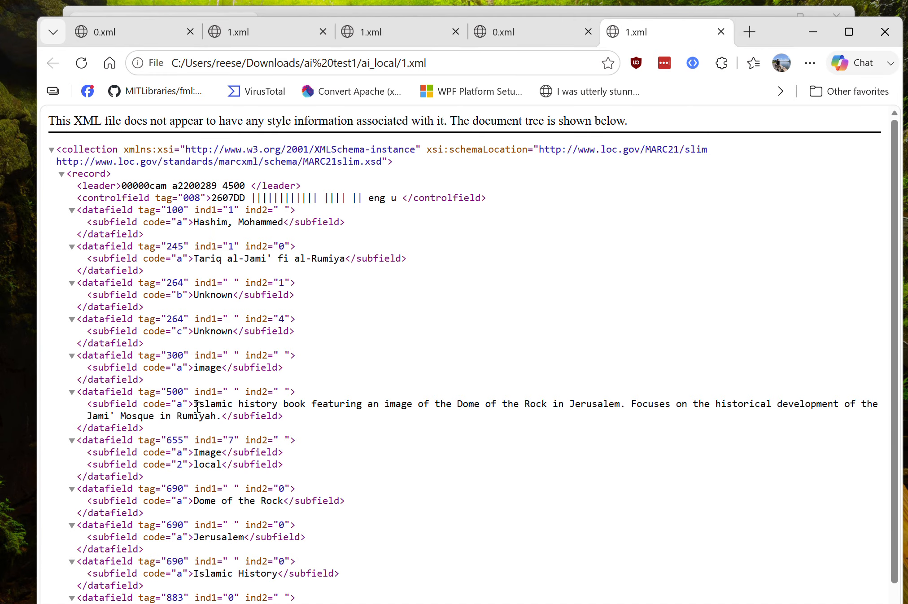
{"action": "scroll", "coordinate": [230, 438], "scroll_direction": "down", "scroll_amount": 1}
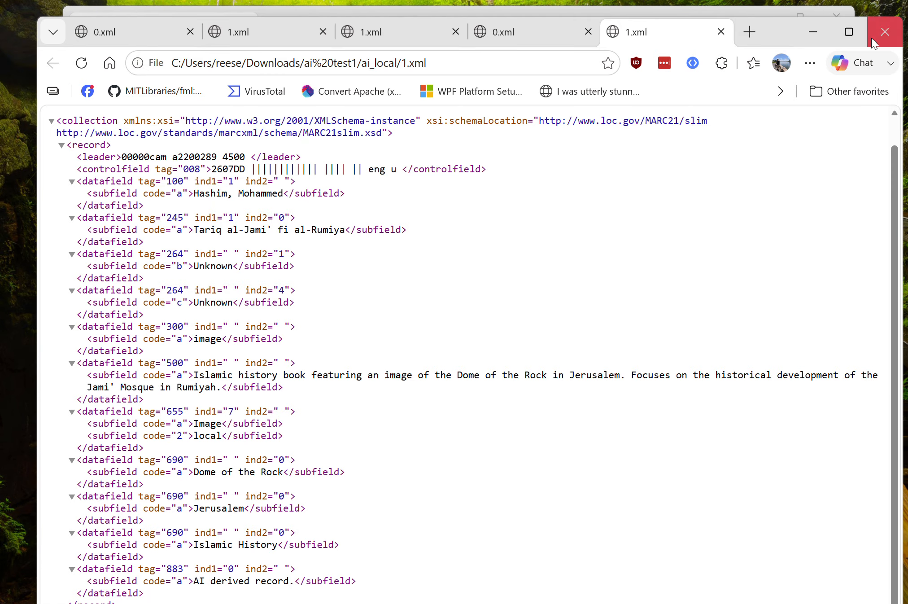
{"action": "left_click", "coordinate": [885, 23]}
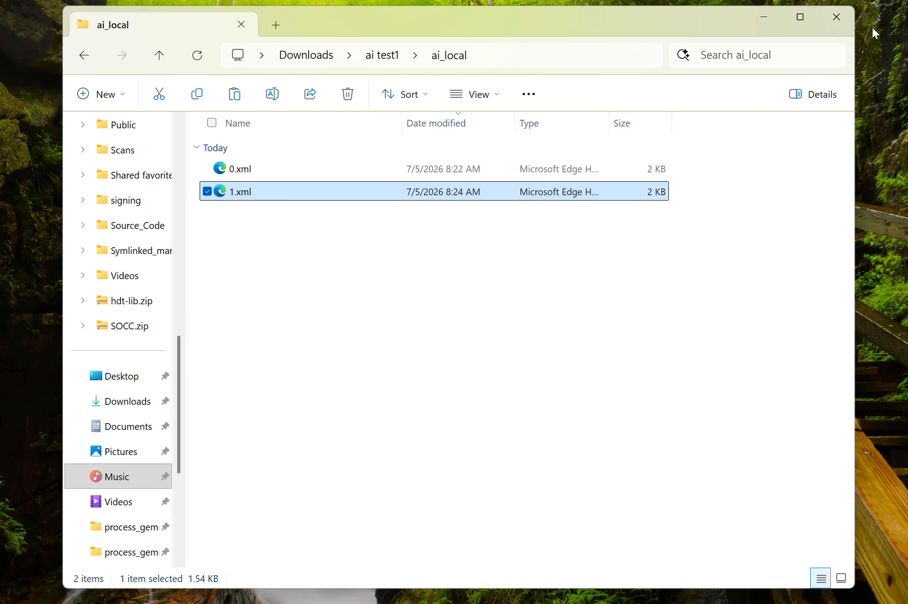
{"action": "left_click", "coordinate": [850, 27]}
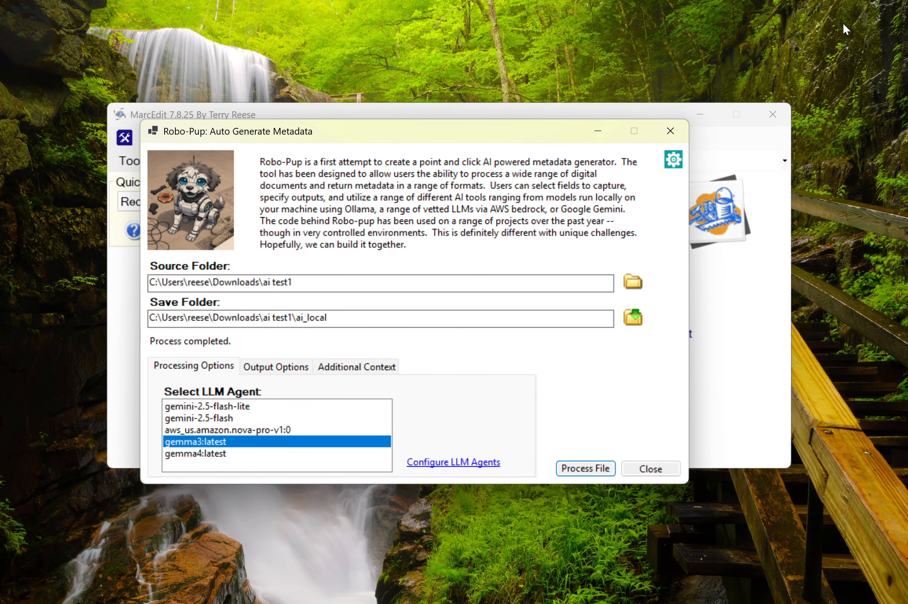
- Review Robo-Pup's LLM agent settings and prompt without changes, and look at the additional context options before returning to the agent list
{"action": "left_click", "coordinate": [469, 461]}
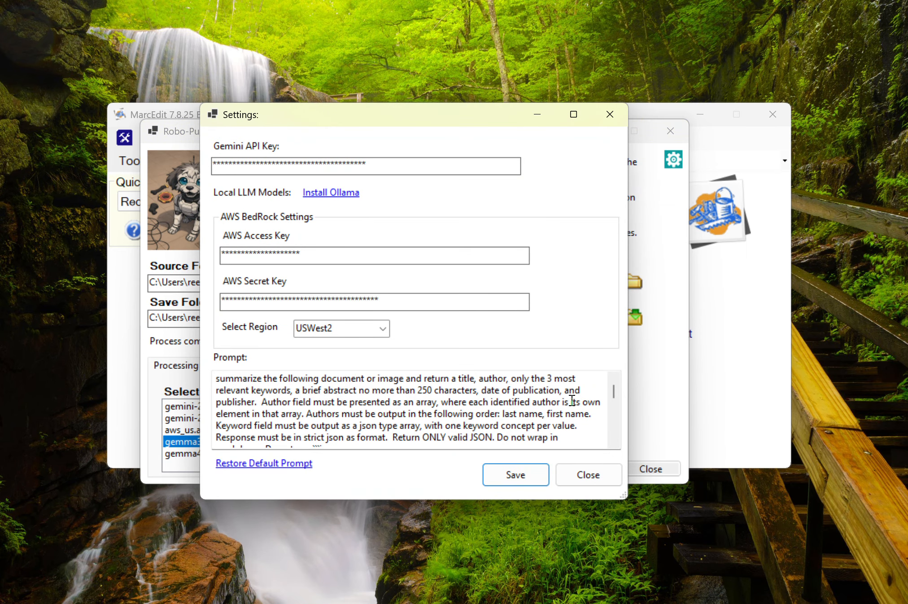
{"action": "left_click", "coordinate": [601, 471]}
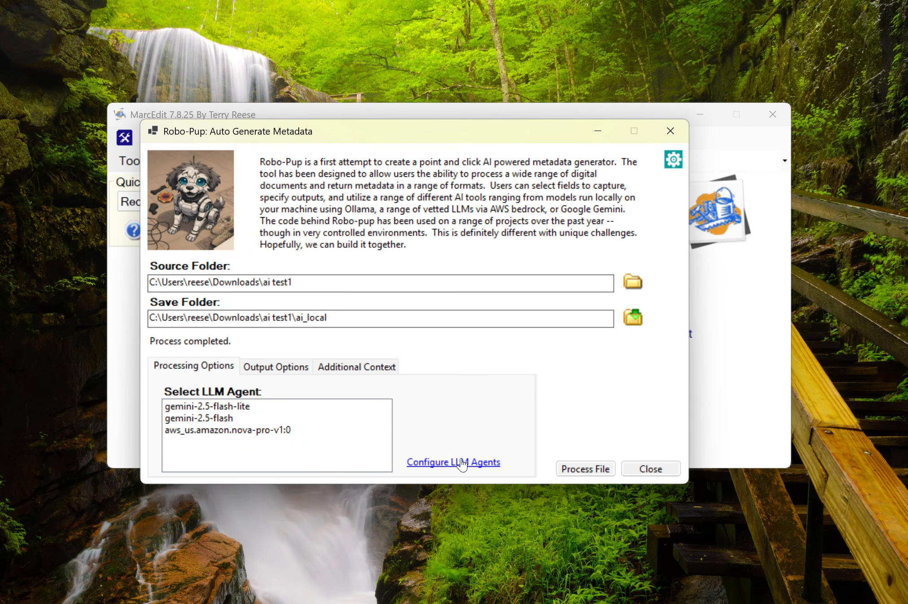
{"action": "left_click", "coordinate": [349, 368]}
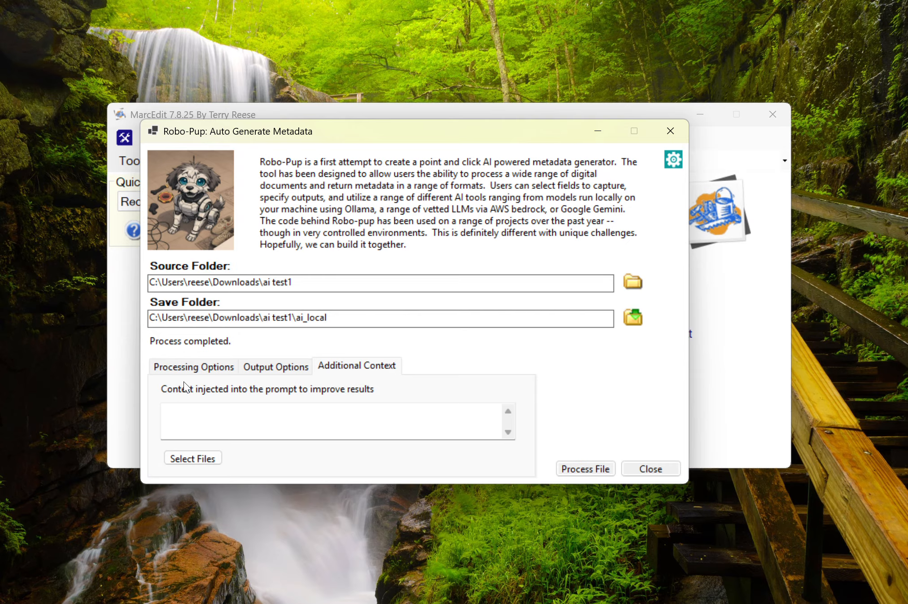
{"action": "left_click", "coordinate": [198, 371]}
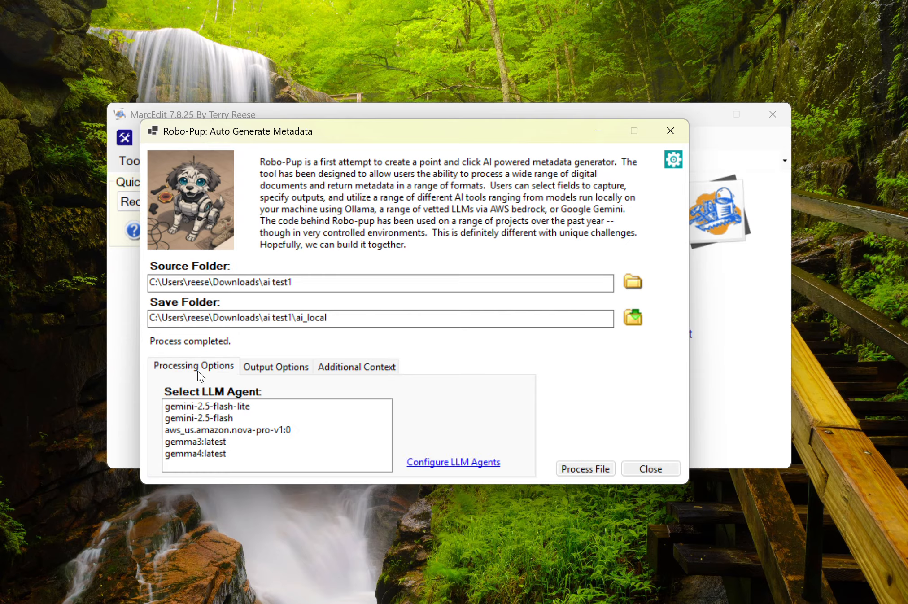